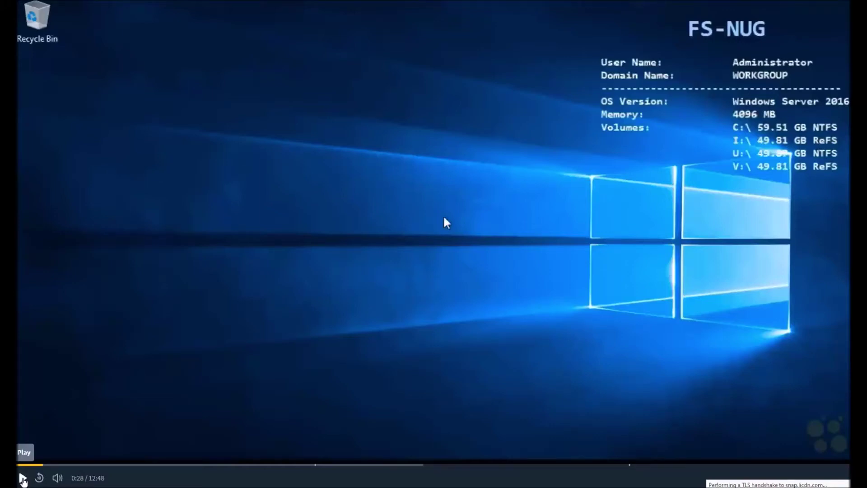
# Bring up the Win+X administrative tools menu from the Start button.
pyautogui.click(22, 477)
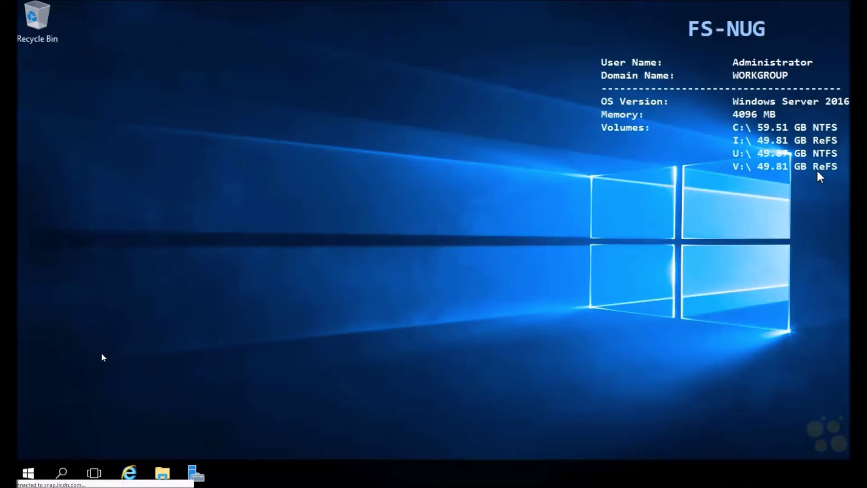
# Open Disk Management maximized with all four disks visible, and start Action > Create VHD.
pyautogui.rightClick(28, 473)
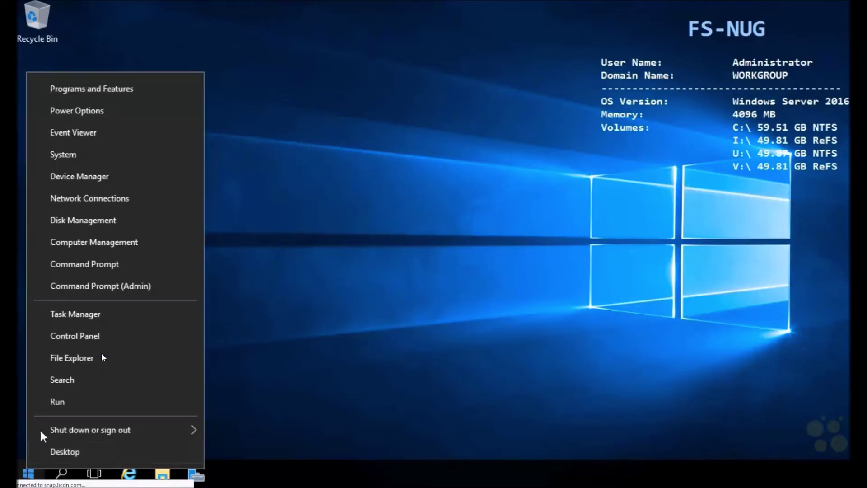
pyautogui.click(86, 221)
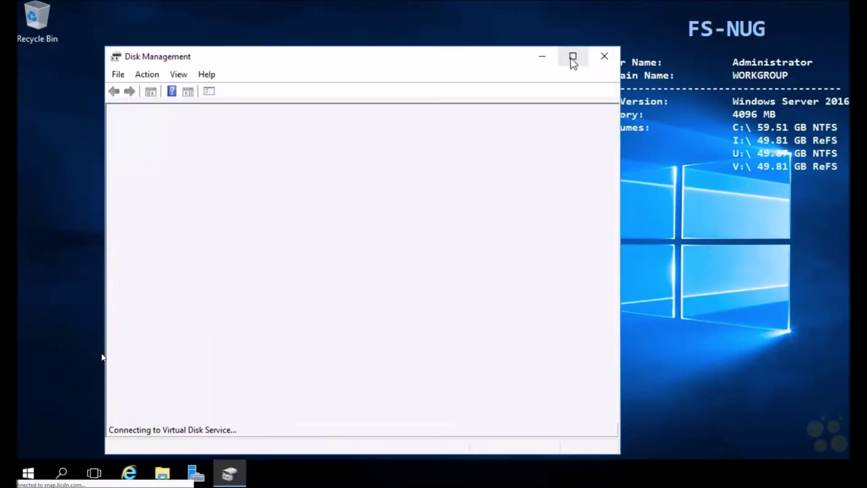
pyautogui.click(573, 58)
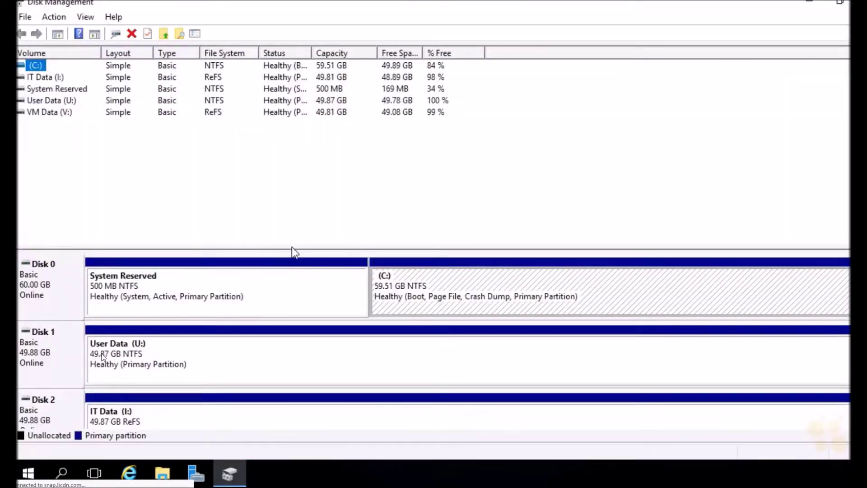
pyautogui.moveTo(292, 247); pyautogui.dragTo(317, 156)
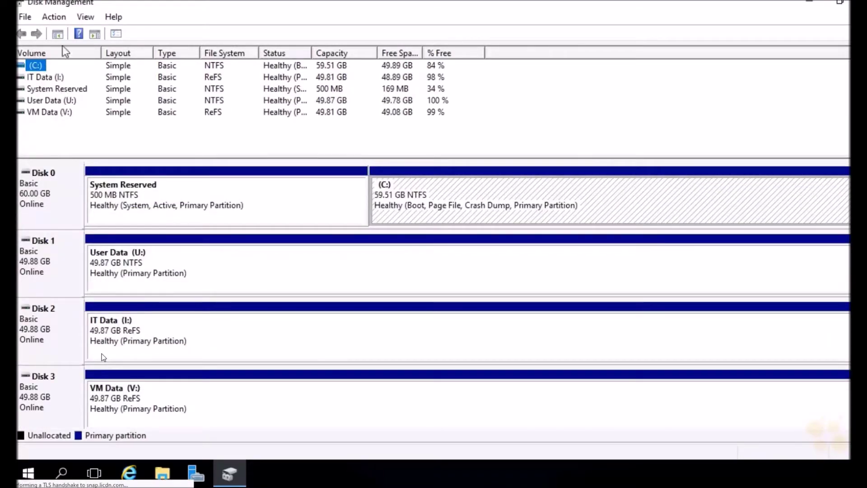
pyautogui.click(60, 18)
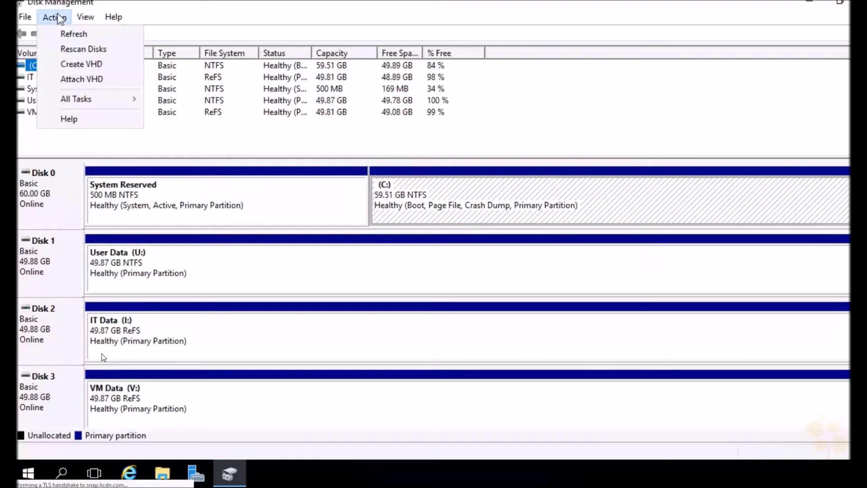
pyautogui.click(80, 65)
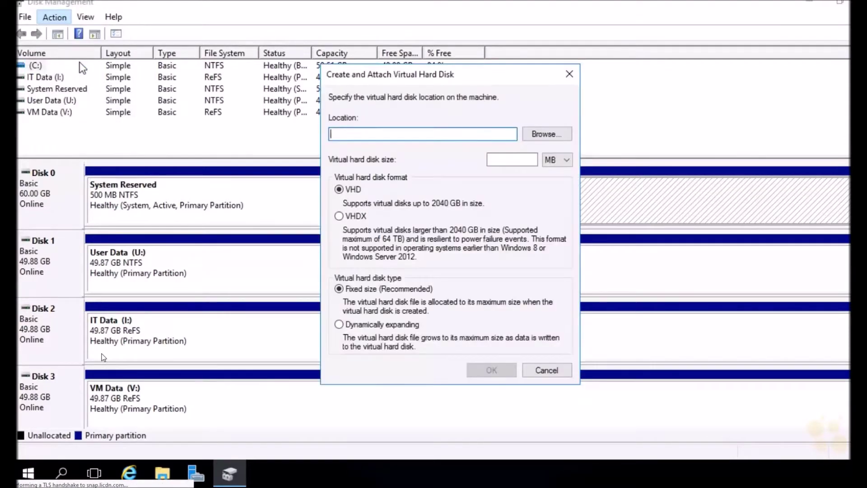
pyautogui.press('Tab')
pyautogui.moveTo(411, 171); pyautogui.dragTo(431, 164)
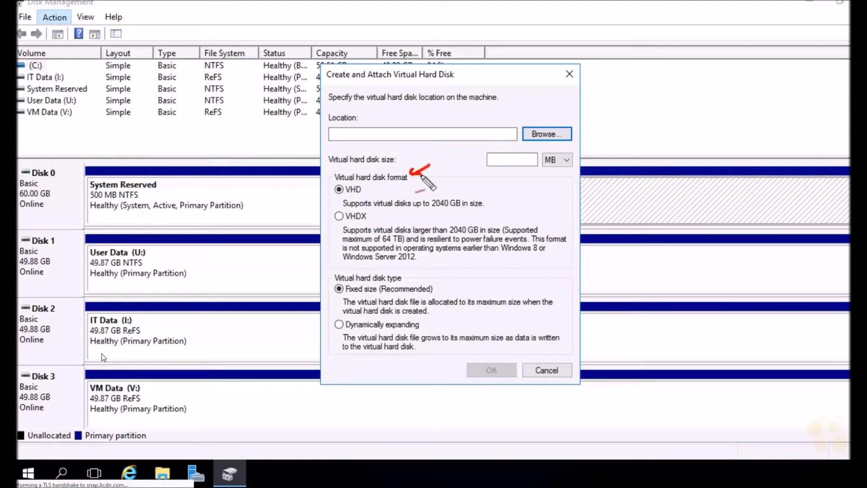
pyautogui.moveTo(345, 196); pyautogui.dragTo(362, 194)
pyautogui.moveTo(346, 223); pyautogui.dragTo(367, 223)
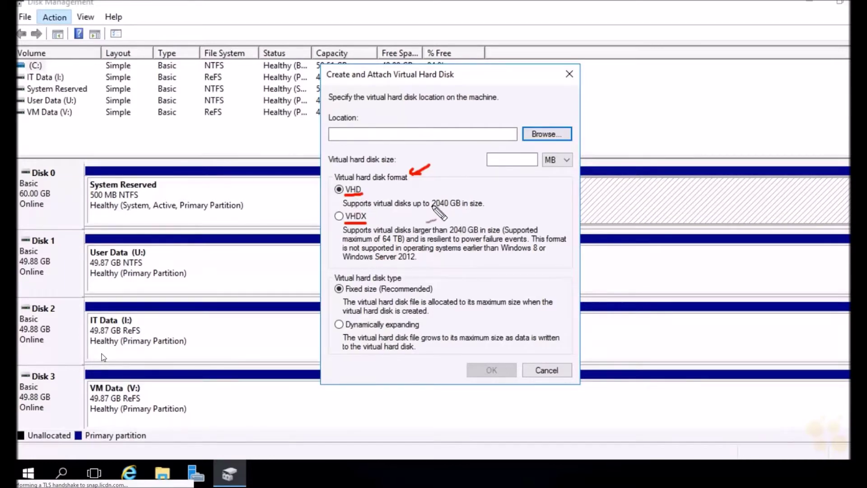
pyautogui.moveTo(429, 223)
pyautogui.mouseDown()
pyautogui.moveTo(464, 207)
pyautogui.moveTo(460, 192)
pyautogui.moveTo(472, 180)
pyautogui.moveTo(464, 192)
pyautogui.moveTo(488, 188)
pyautogui.moveTo(482, 183)
pyautogui.mouseUp()
pyautogui.click(476, 182)
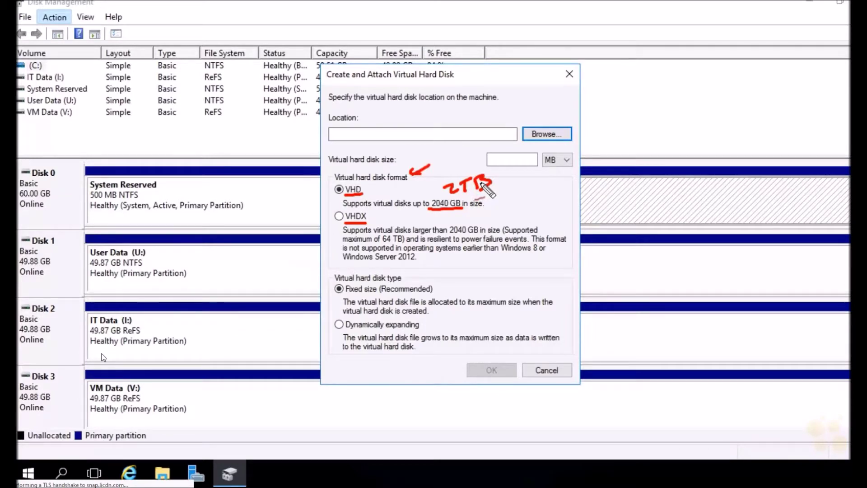
pyautogui.moveTo(370, 188)
pyautogui.mouseDown()
pyautogui.moveTo(409, 193)
pyautogui.moveTo(412, 183)
pyautogui.moveTo(414, 199)
pyautogui.mouseUp()
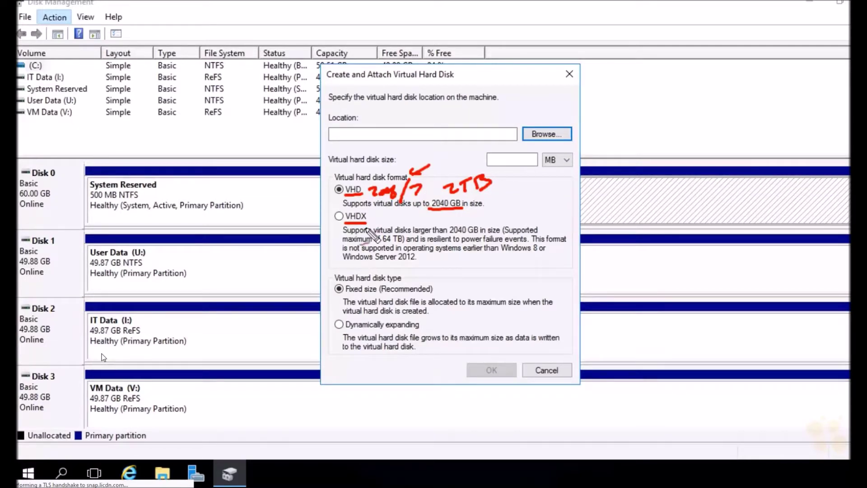
pyautogui.moveTo(383, 243); pyautogui.dragTo(396, 243)
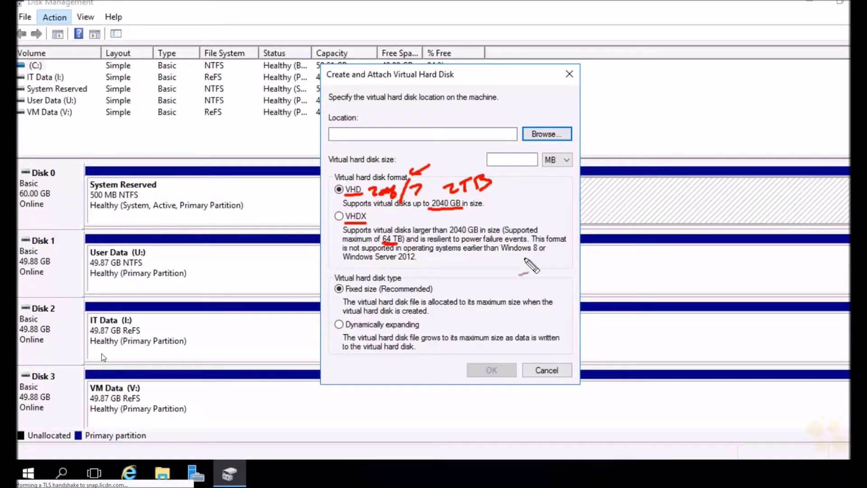
pyautogui.moveTo(398, 261); pyautogui.dragTo(415, 261)
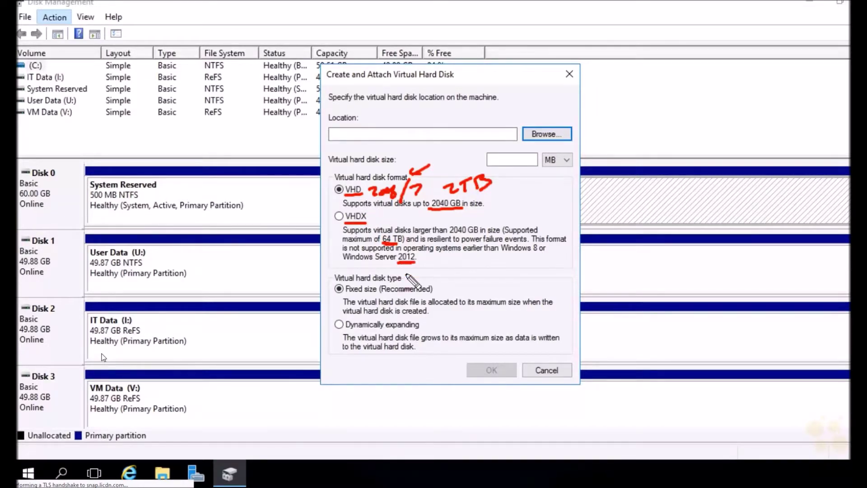
pyautogui.moveTo(529, 255); pyautogui.dragTo(540, 255)
pyautogui.moveTo(524, 276); pyautogui.dragTo(534, 274)
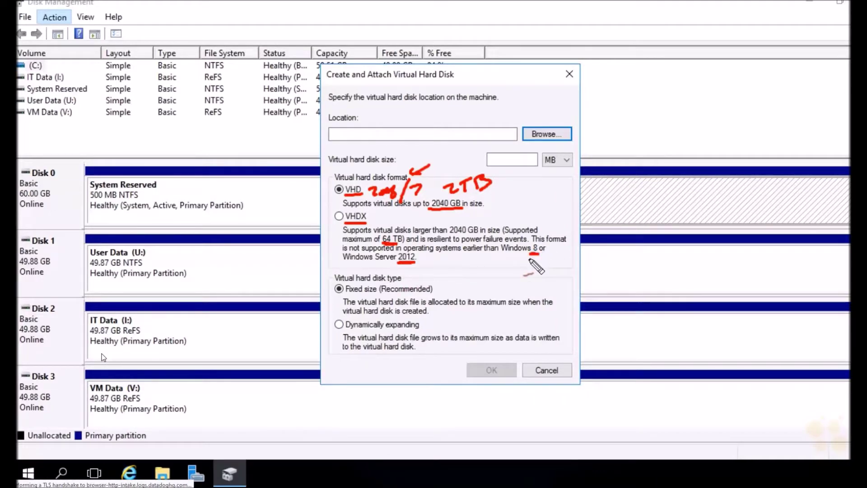
pyautogui.press('Escape')
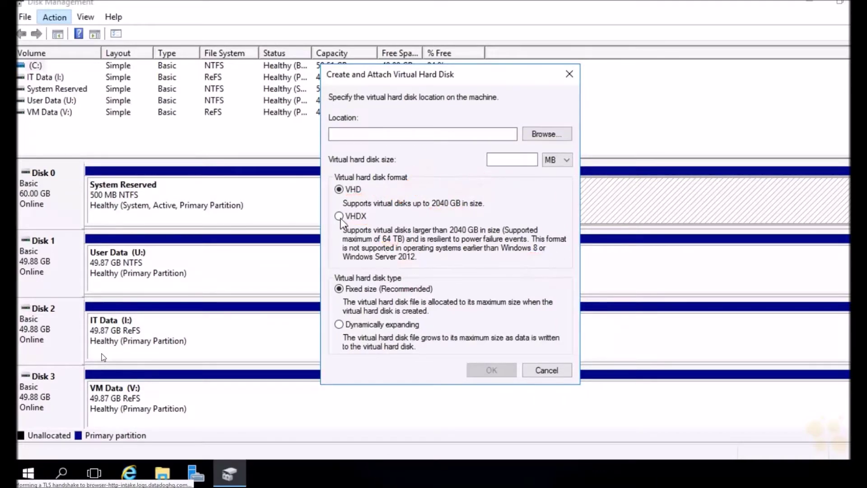
# Configure the new virtual disk as a fixed-size 60 GB VHDX, then bring up File Explorer.
pyautogui.click(339, 217)
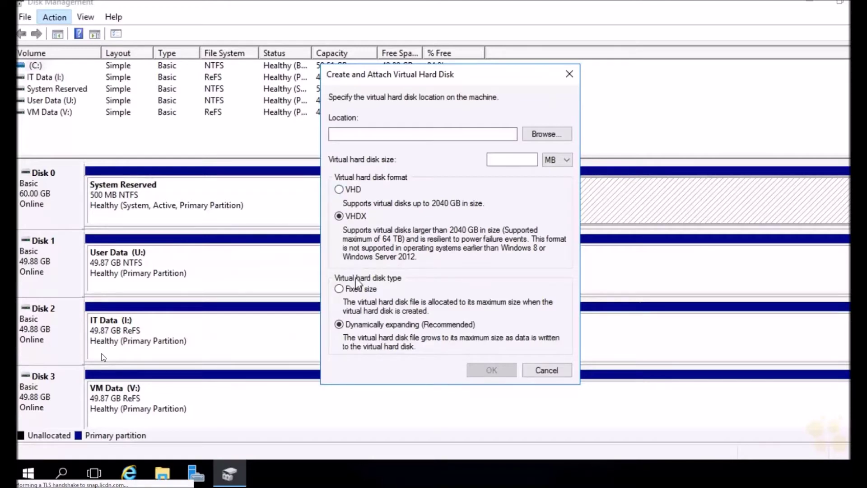
pyautogui.click(341, 190)
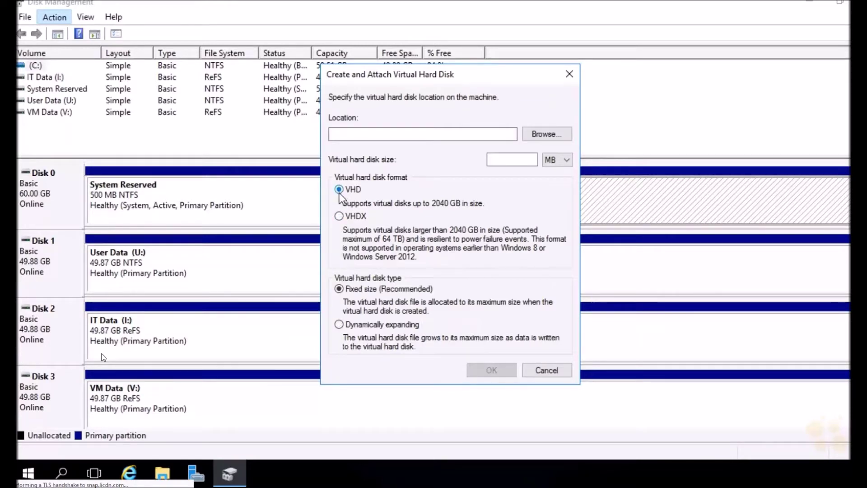
pyautogui.click(338, 217)
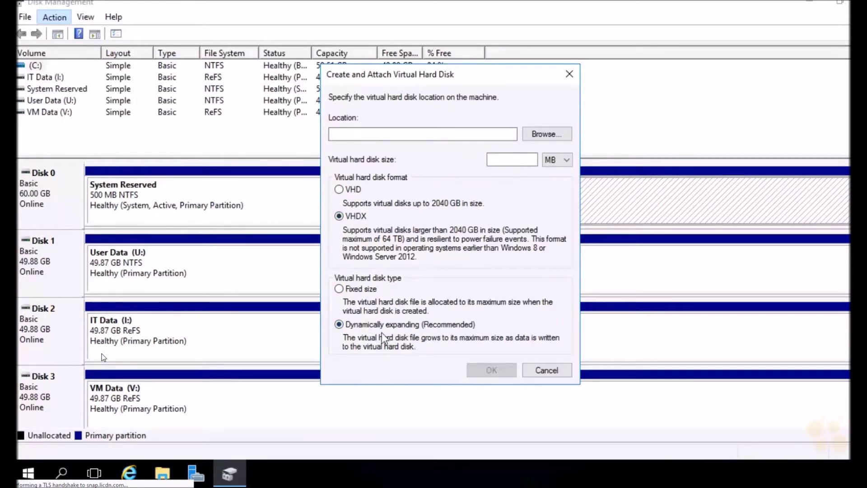
pyautogui.click(340, 289)
pyautogui.click(521, 157)
pyautogui.write('60')
pyautogui.click(555, 160)
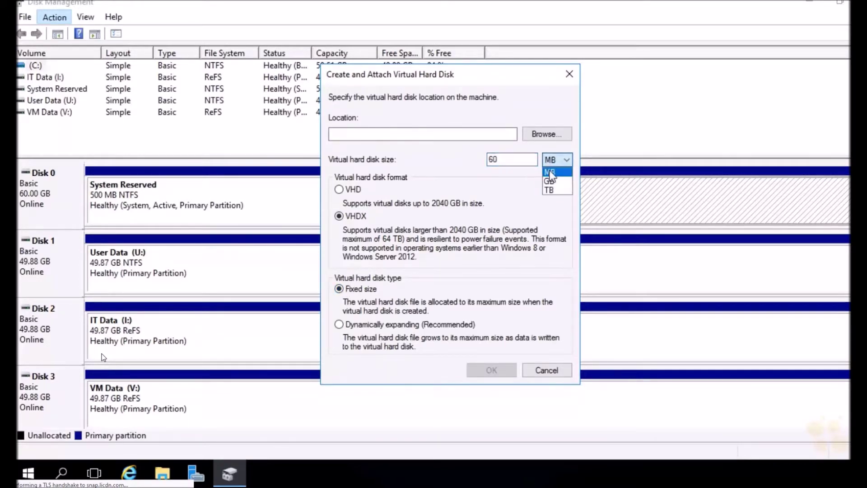
pyautogui.click(550, 182)
pyautogui.click(163, 472)
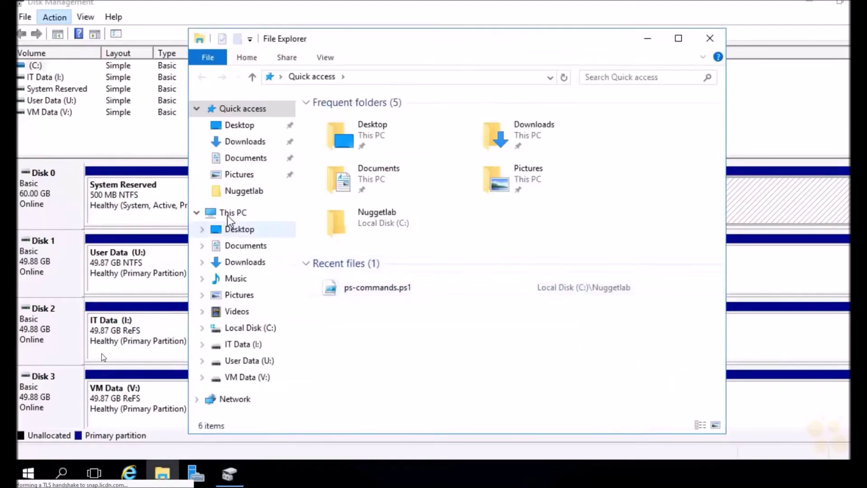
pyautogui.click(233, 213)
pyautogui.click(465, 356)
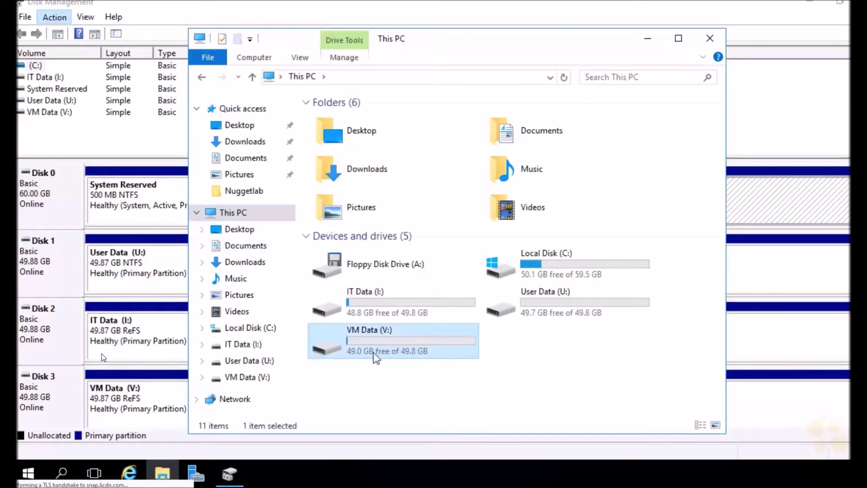
pyautogui.moveTo(451, 354)
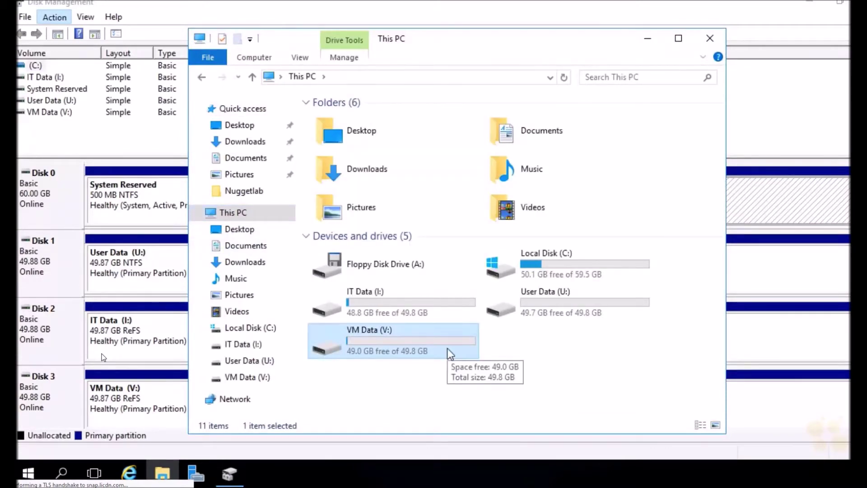
pyautogui.click(645, 40)
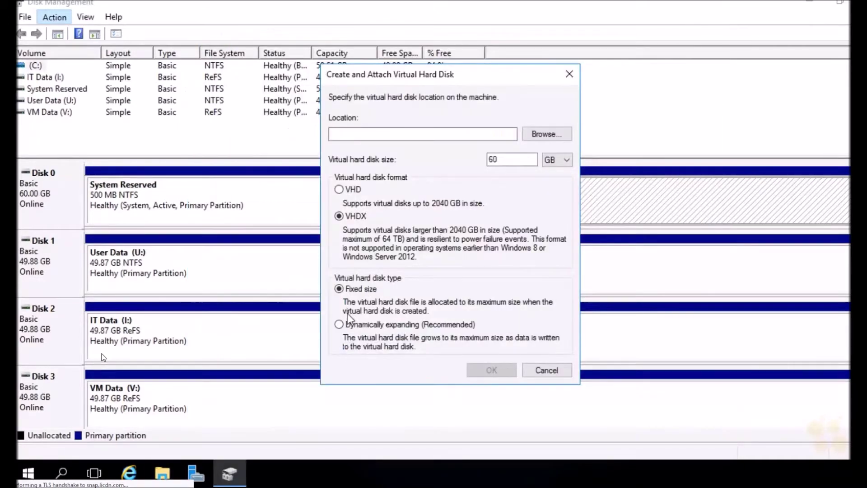
# Compare the disk type and format options, ending on a dynamically expanding VHDX.
pyautogui.click(340, 324)
pyautogui.moveTo(533, 159); pyautogui.dragTo(482, 161)
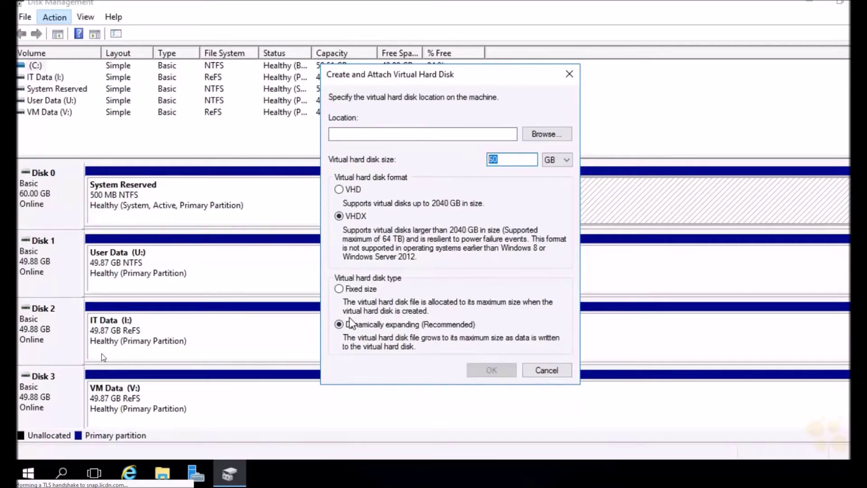
pyautogui.click(497, 164)
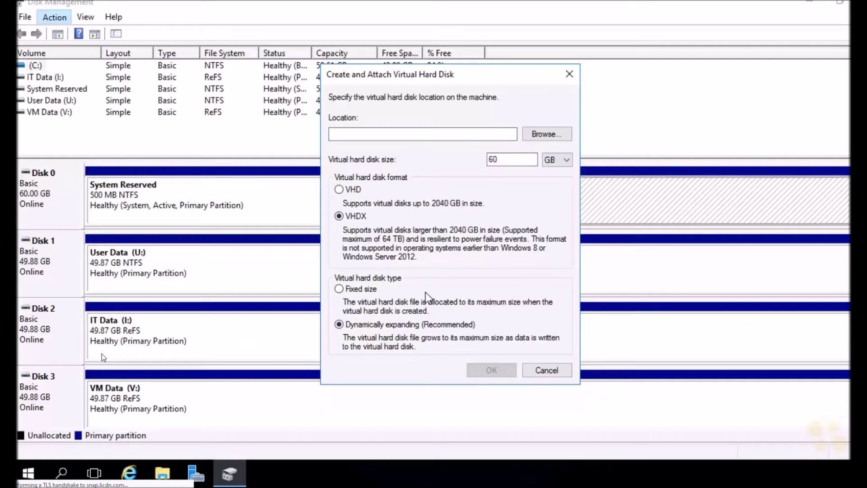
pyautogui.click(340, 290)
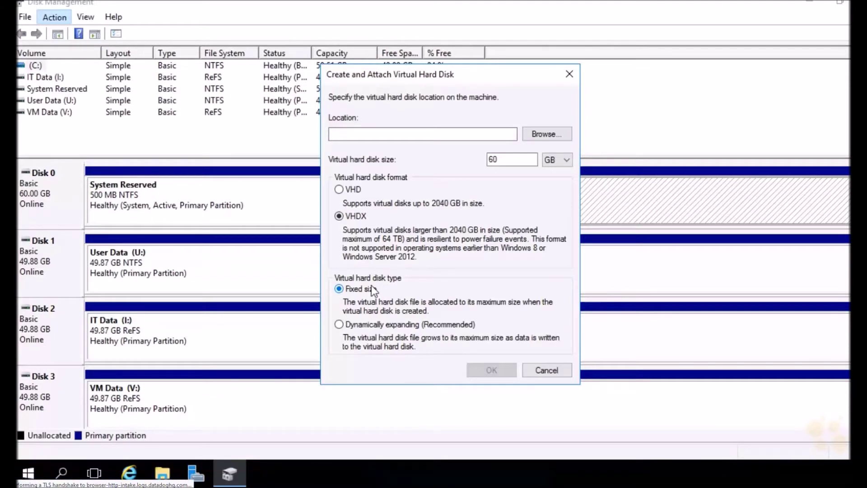
pyautogui.click(342, 325)
pyautogui.click(339, 189)
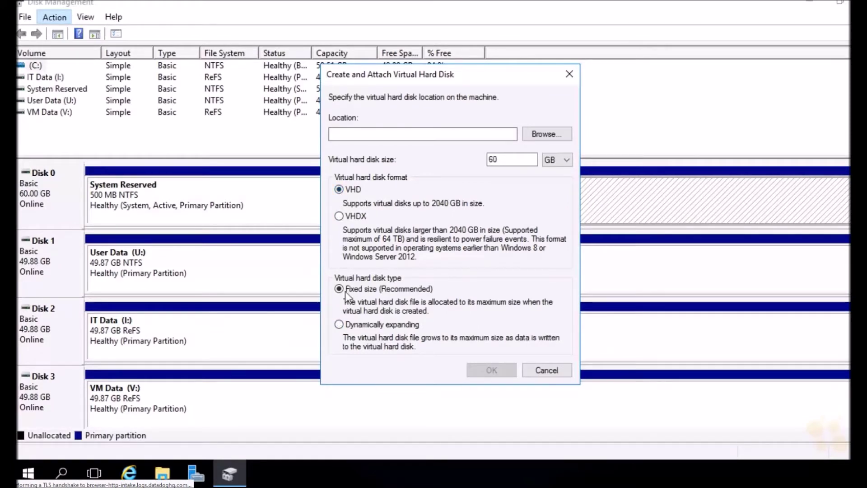
pyautogui.click(342, 217)
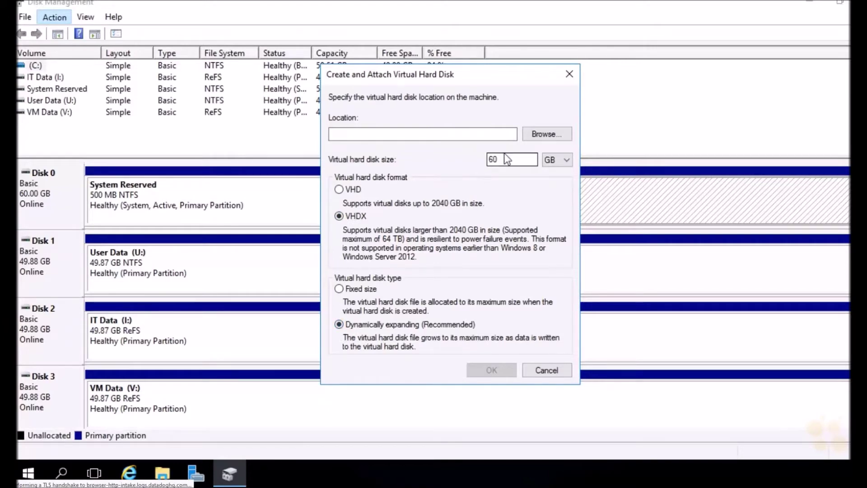
# Change the virtual disk size to 1 TB.
pyautogui.moveTo(506, 160); pyautogui.dragTo(473, 156)
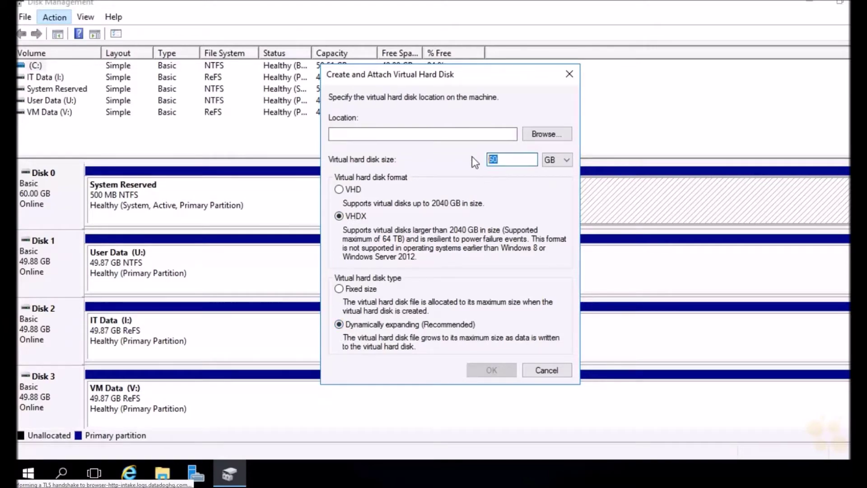
pyautogui.write('1')
pyautogui.click(551, 160)
pyautogui.click(556, 189)
# Save the disk as data in V:\Disks and confirm creating it.
pyautogui.click(565, 132)
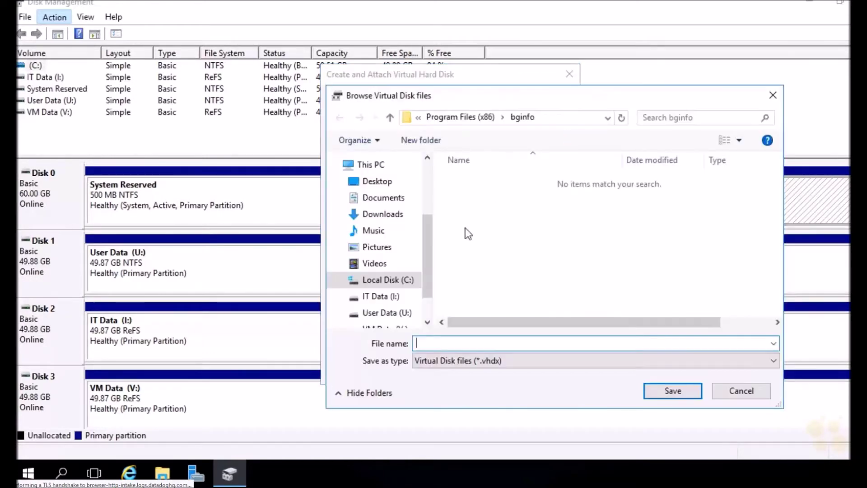
pyautogui.scroll(-1, 422, 306)
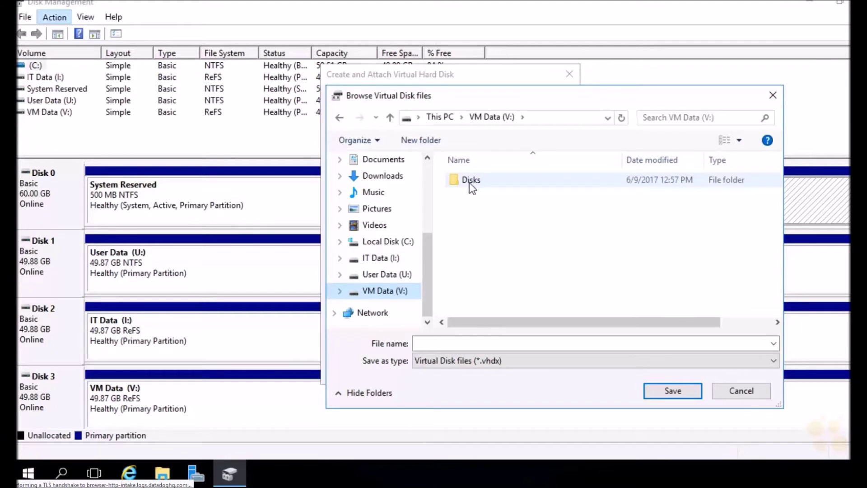
pyautogui.click(484, 178)
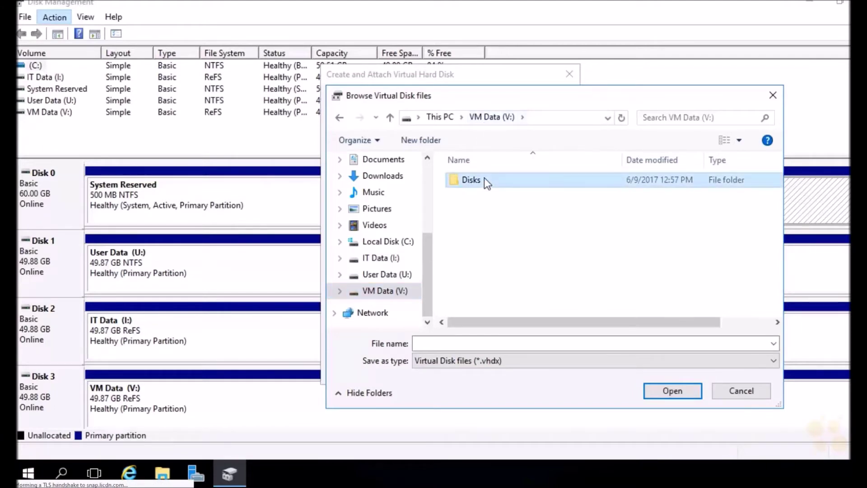
pyautogui.doubleClick(484, 179)
pyautogui.click(465, 343)
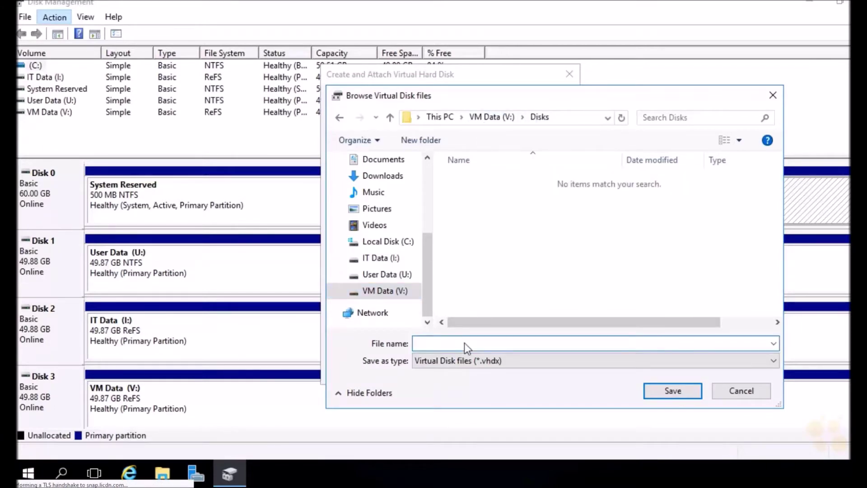
pyautogui.write('data')
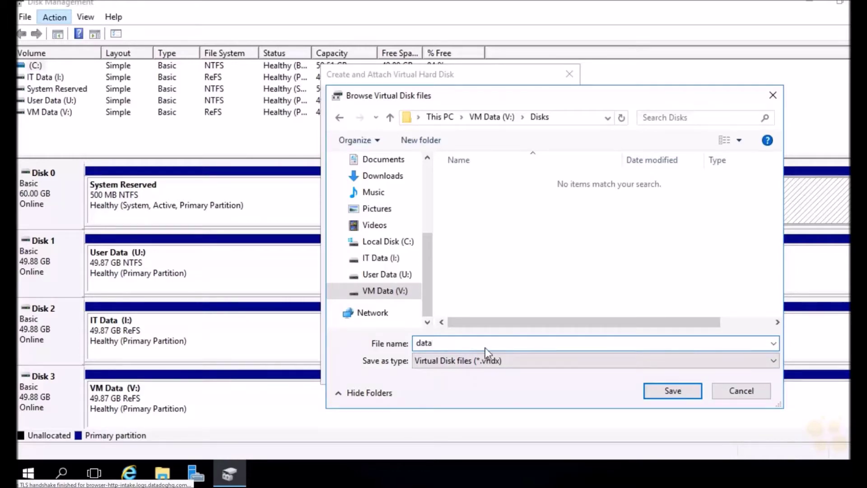
pyautogui.click(678, 392)
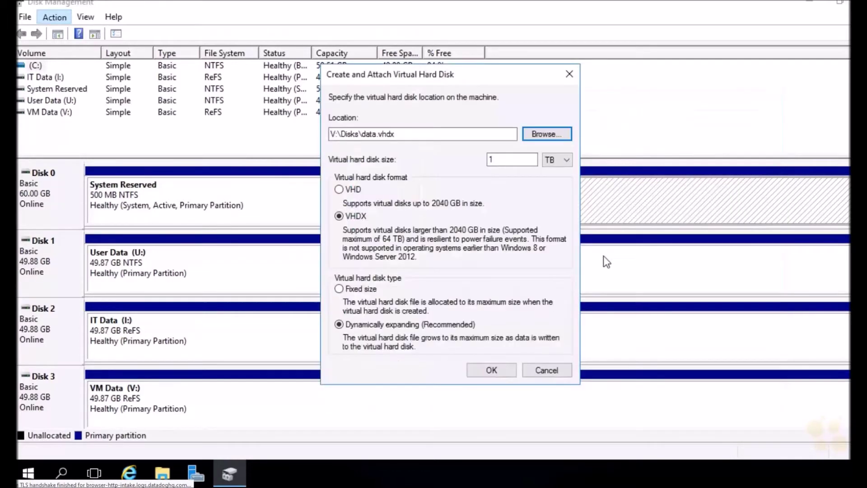
pyautogui.click(483, 370)
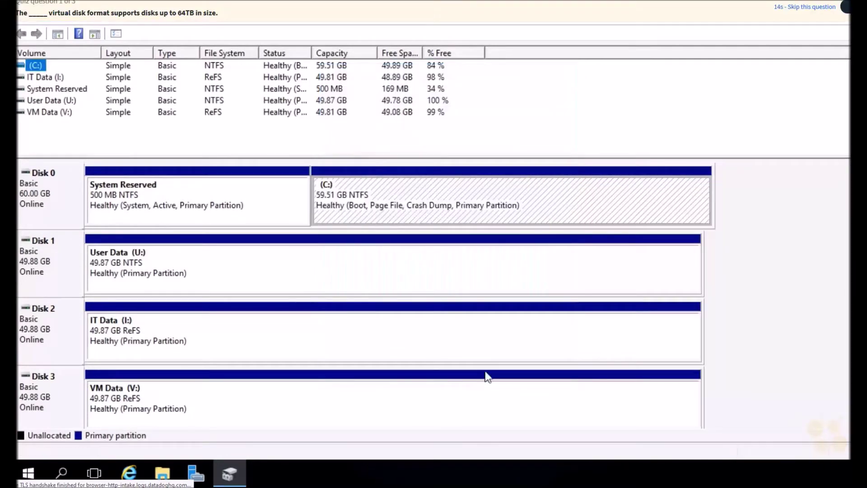
# Browse to VM Data (V:) > Disks in File Explorer and select data.vhdx.
pyautogui.click(162, 473)
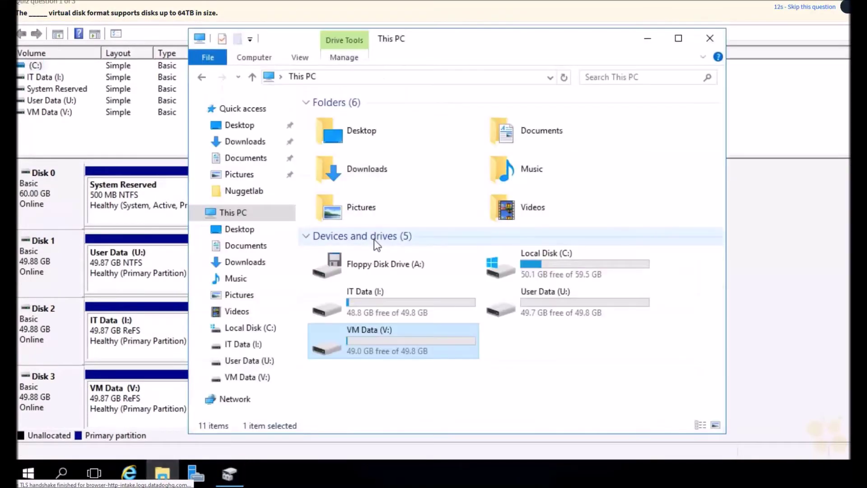
pyautogui.doubleClick(398, 340)
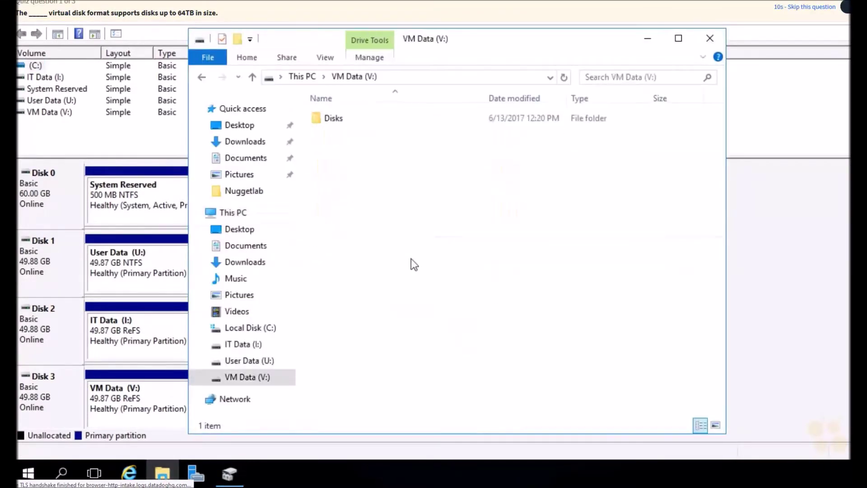
pyautogui.doubleClick(346, 119)
pyautogui.click(341, 117)
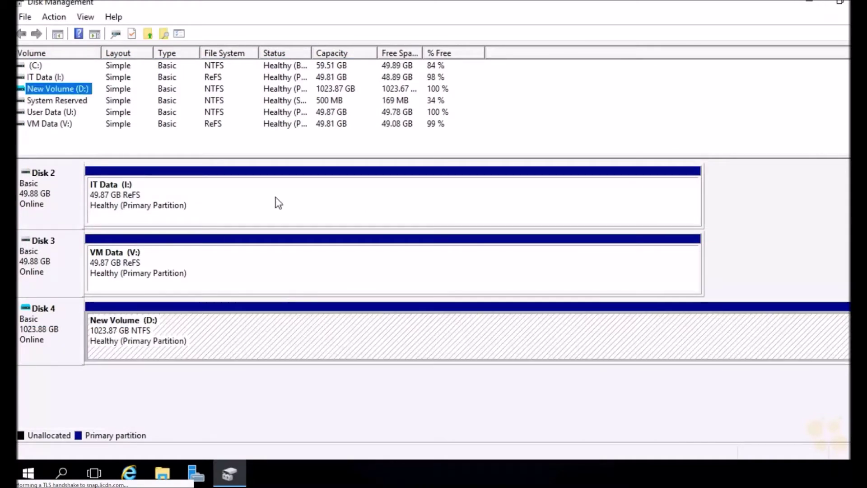
# Open the empty New Volume (D:) from This PC and check its New-item options.
pyautogui.click(162, 473)
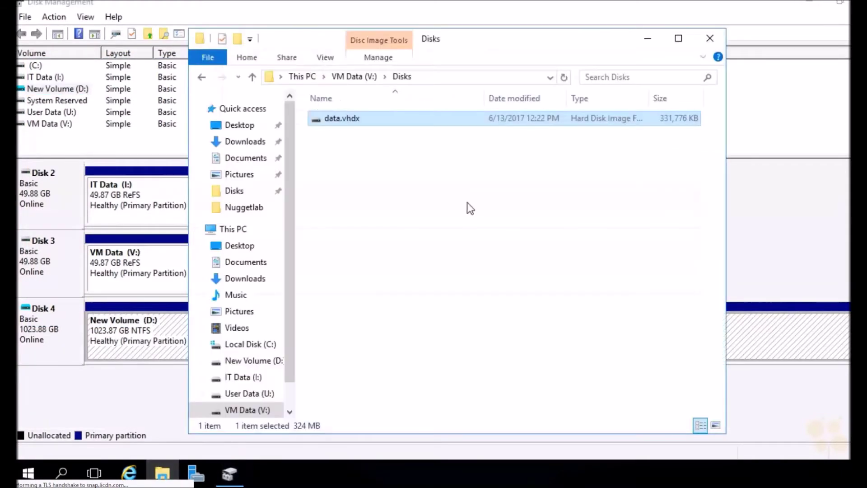
pyautogui.click(234, 229)
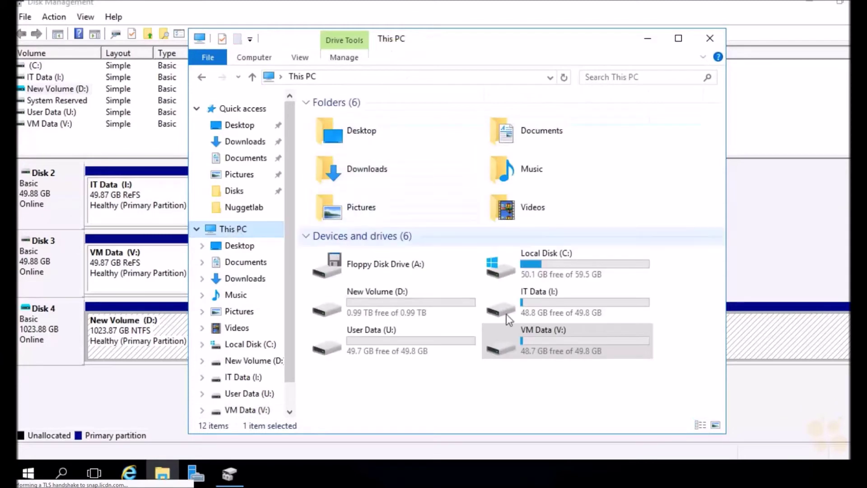
pyautogui.doubleClick(428, 297)
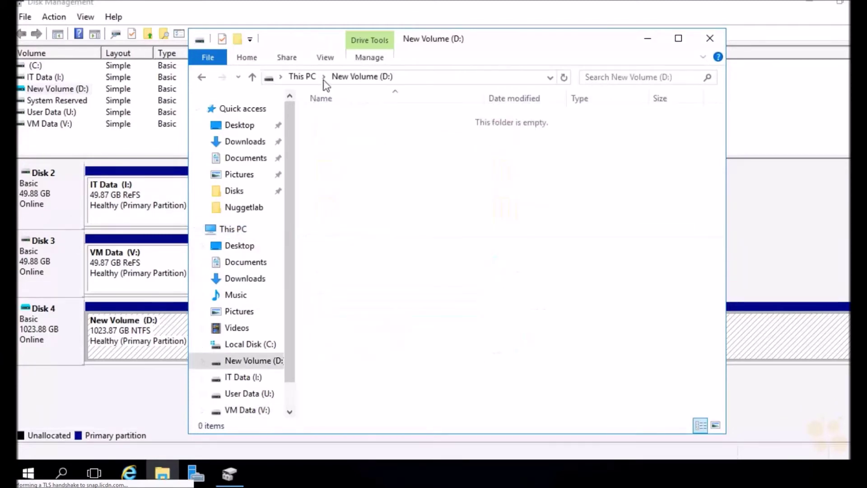
pyautogui.click(300, 78)
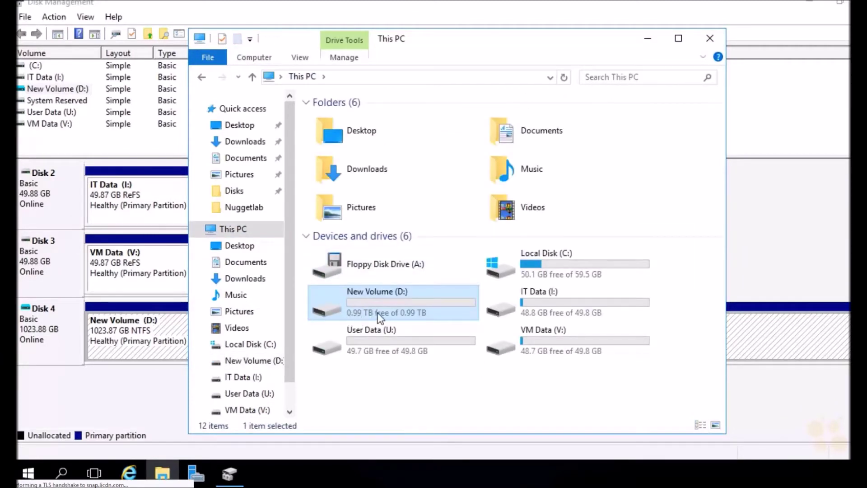
pyautogui.doubleClick(381, 318)
pyautogui.rightClick(430, 173)
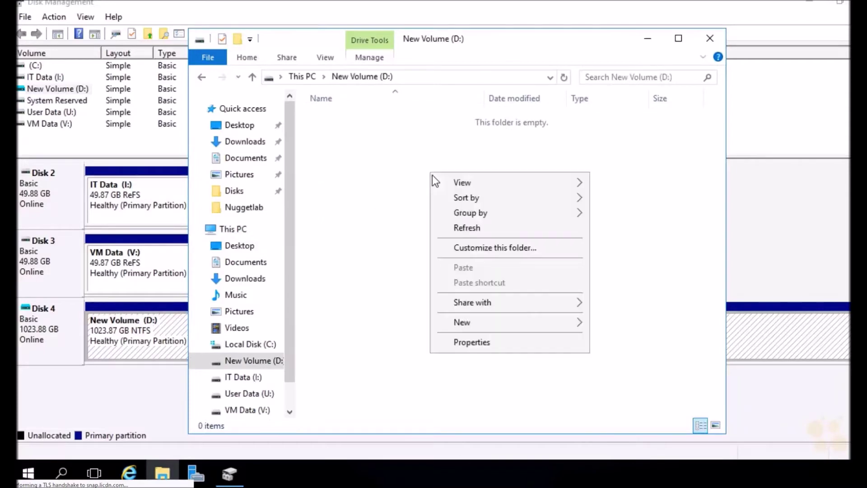
pyautogui.click(376, 288)
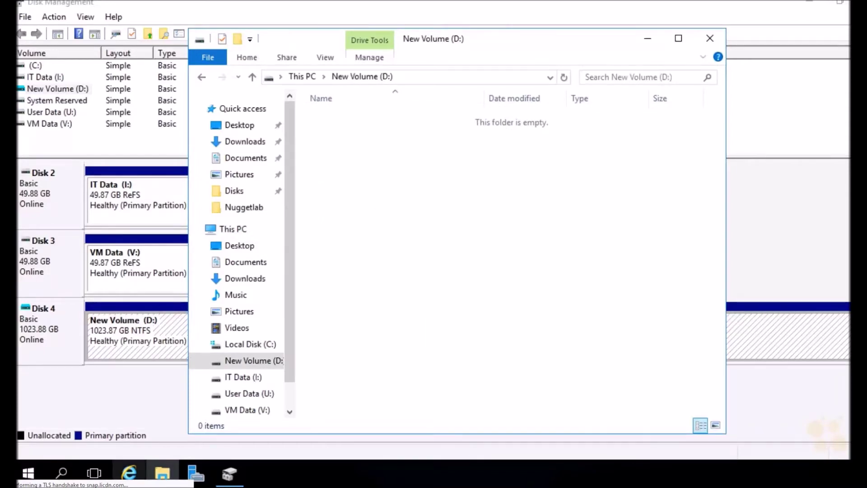
pyautogui.rightClick(28, 473)
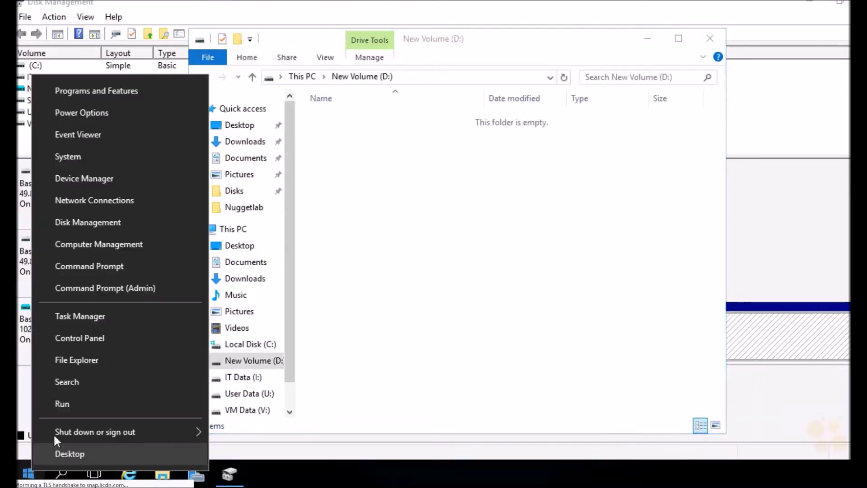
# In an admin Command Prompt, run fsutil file createnew d:\myfile.txt 200000000.
pyautogui.click(95, 287)
pyautogui.moveTo(441, 62); pyautogui.dragTo(465, 79)
pyautogui.write('fsutil')
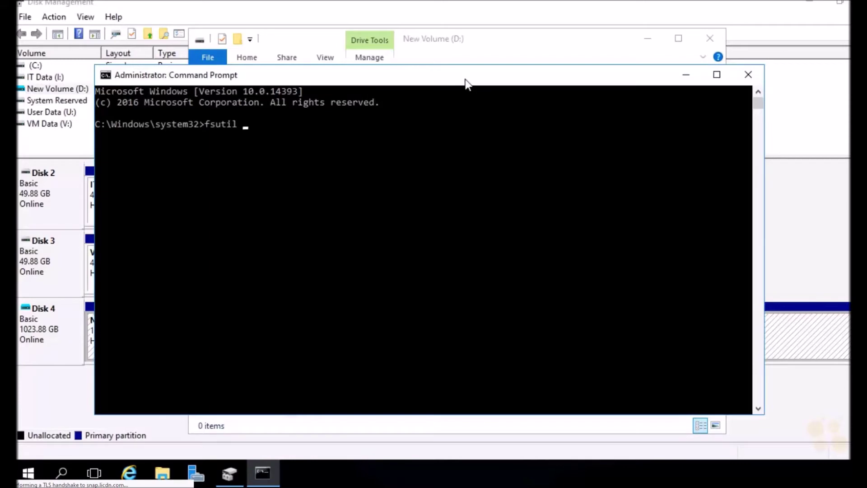
pyautogui.write(' file create new d:\\')
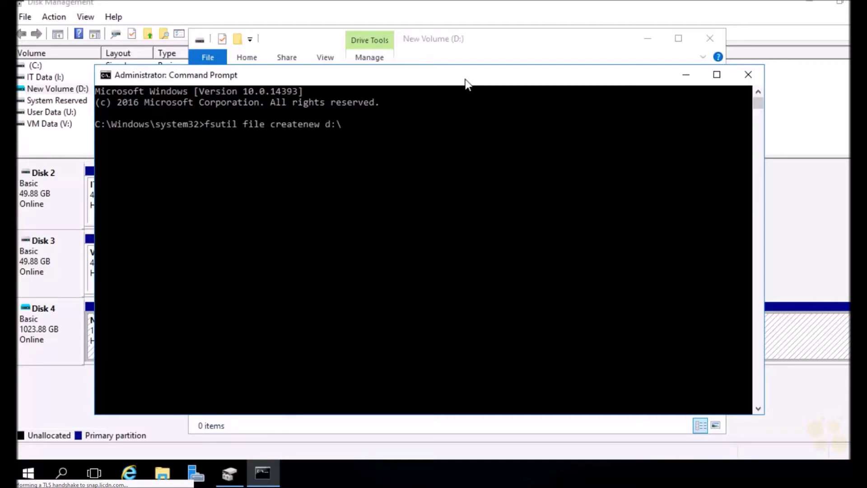
pyautogui.write('myfile.txt 200000000')
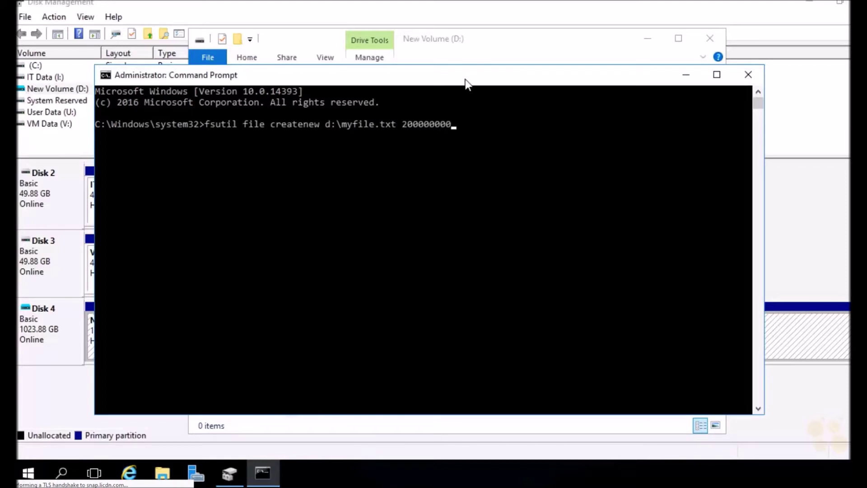
pyautogui.press('Return')
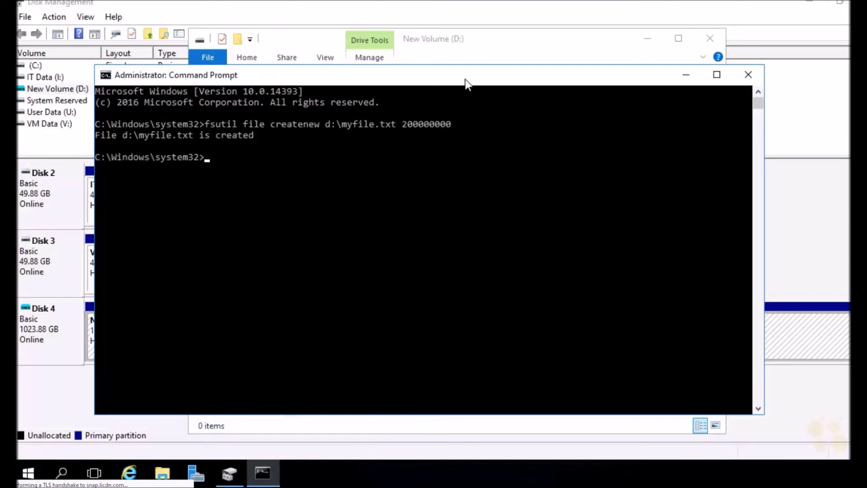
# Check myfile.txt's size on D: in File Explorer, then close File Explorer.
pyautogui.click(686, 75)
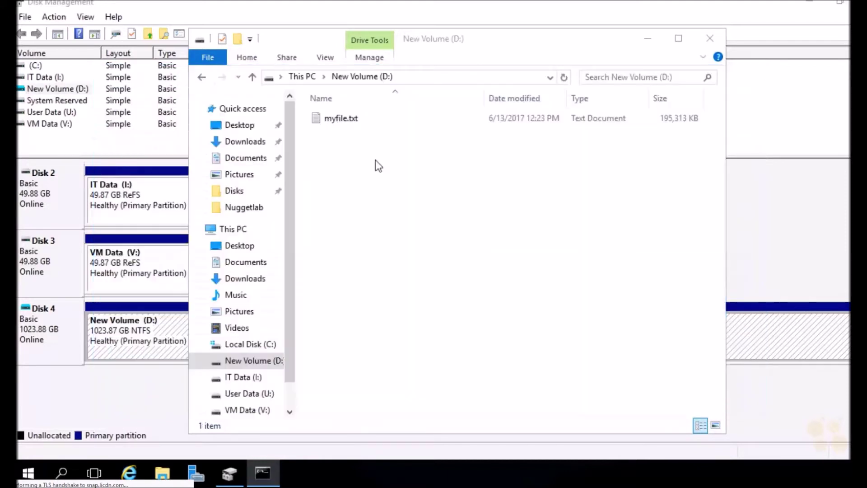
pyautogui.click(347, 121)
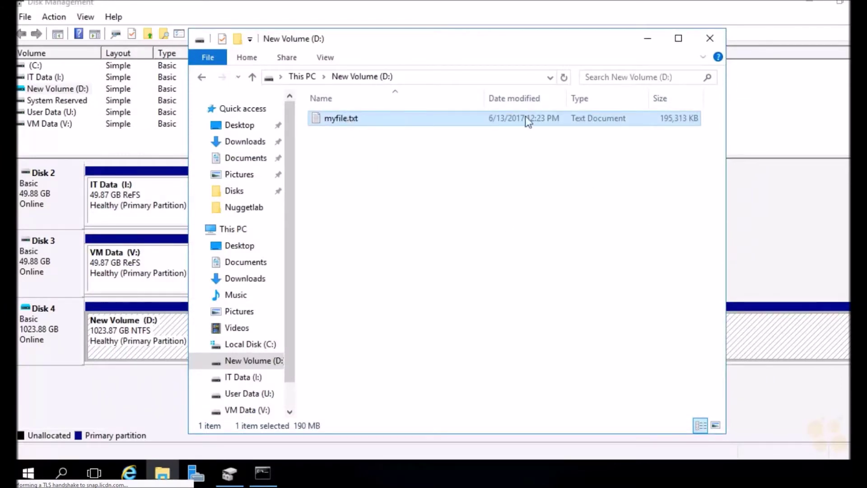
pyautogui.click(263, 473)
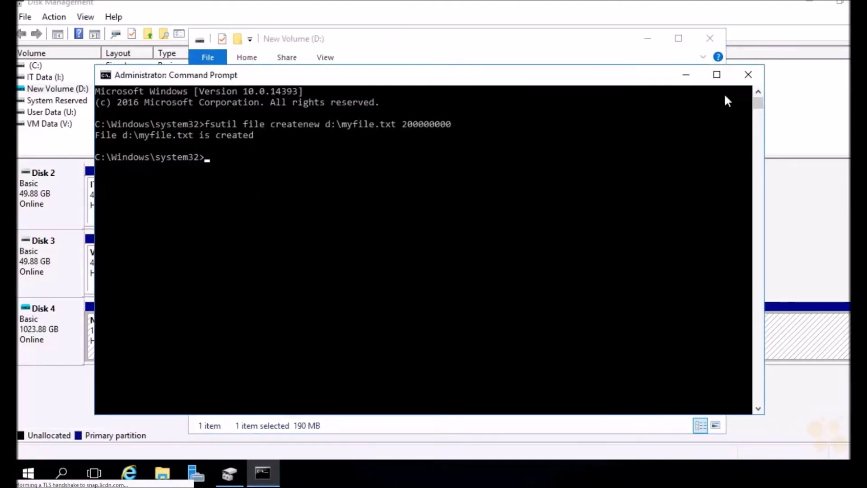
pyautogui.click(689, 76)
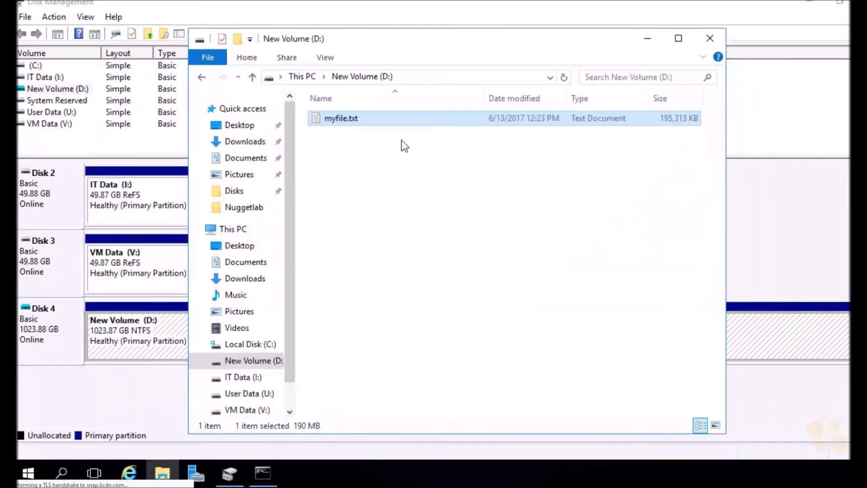
pyautogui.click(710, 38)
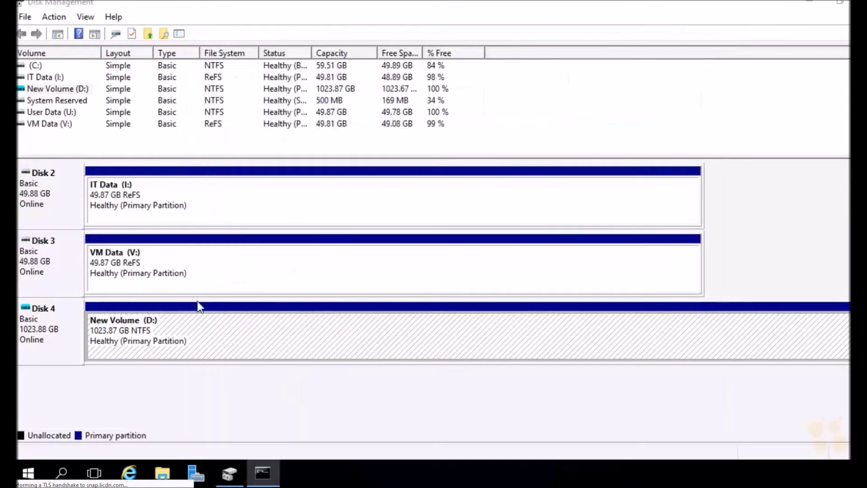
# Detach Disk 4's data.vhdx in Disk Management.
pyautogui.rightClick(69, 324)
pyautogui.click(102, 278)
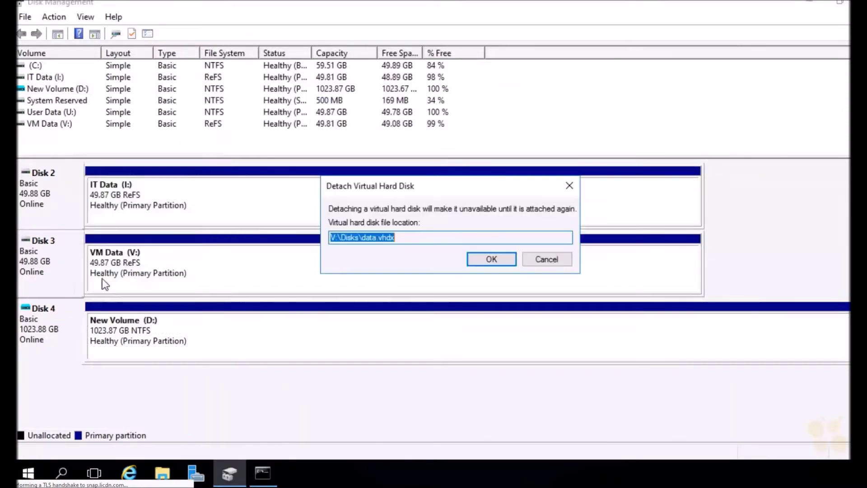
pyautogui.click(498, 269)
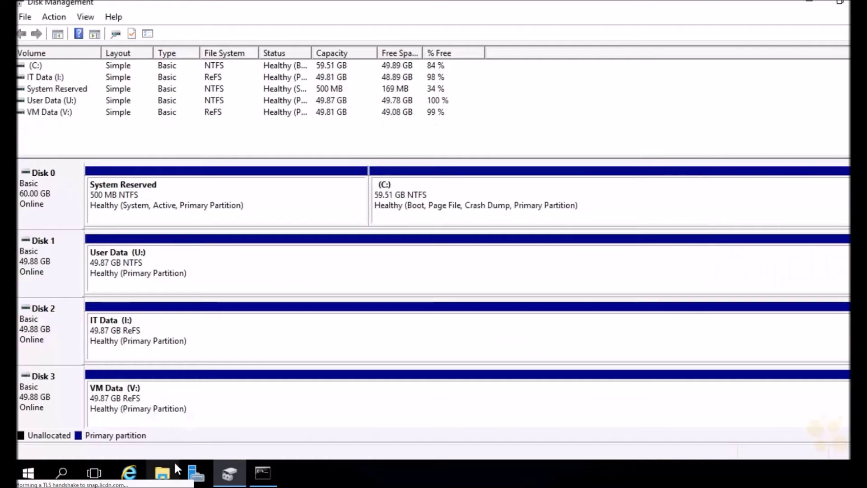
# Browse to VM Data (V:) > Disks and select data.vhdx to check its size.
pyautogui.click(163, 474)
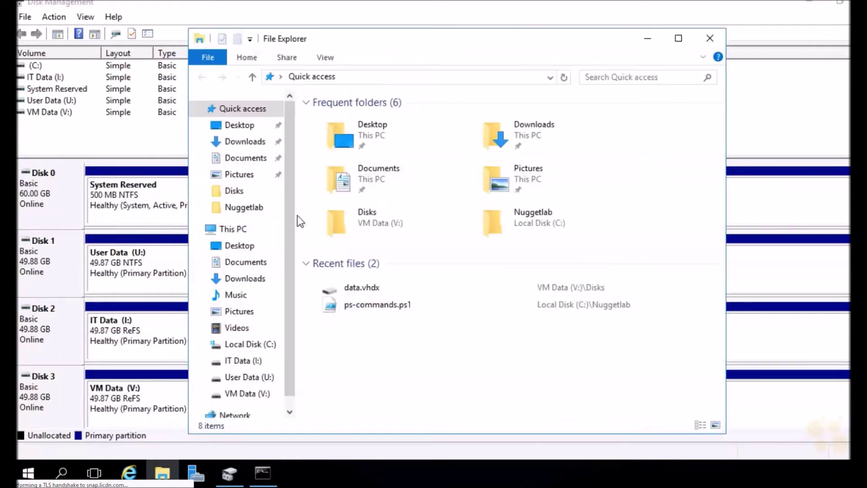
pyautogui.click(243, 392)
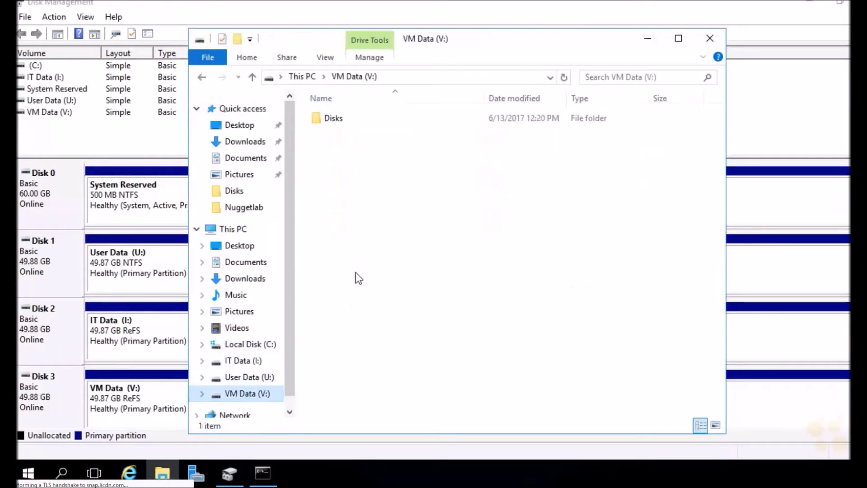
pyautogui.doubleClick(350, 121)
pyautogui.click(666, 118)
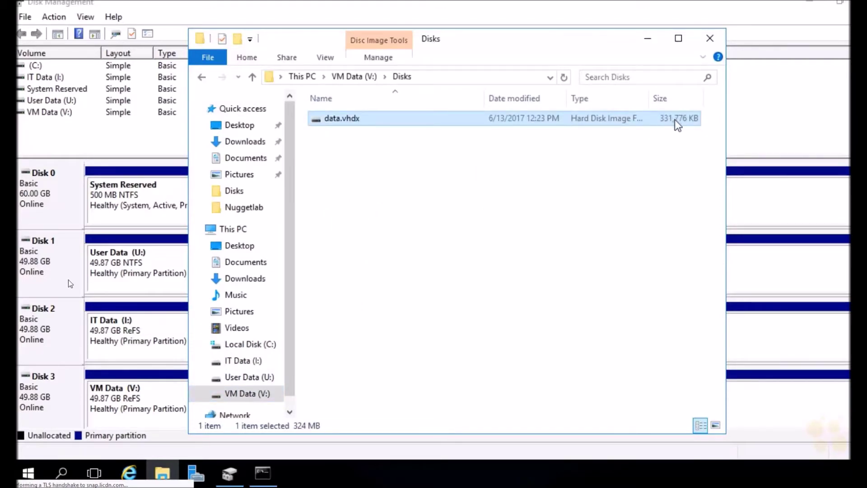
pyautogui.moveTo(291, 436)
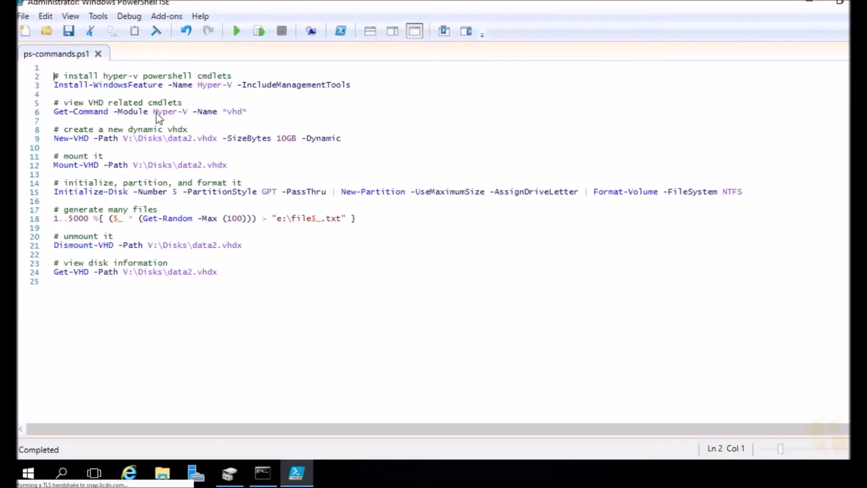
# Run only the Get-Command line 6 and show the script pane again.
pyautogui.click(44, 112)
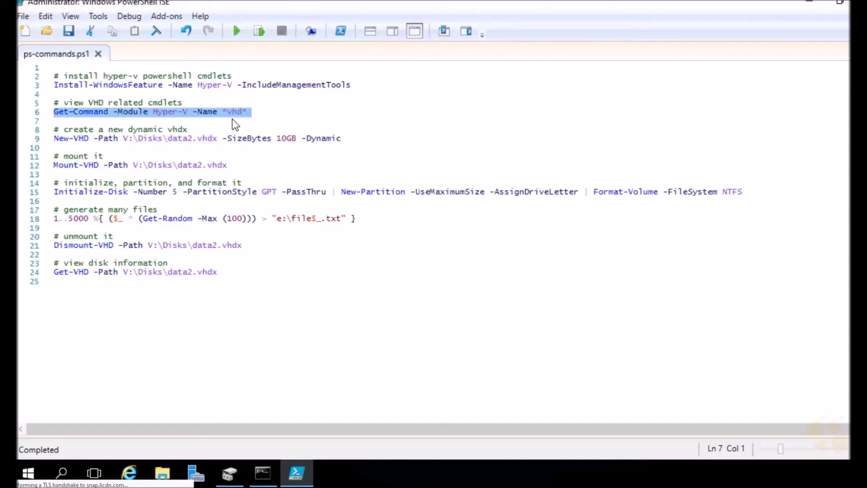
pyautogui.click(259, 33)
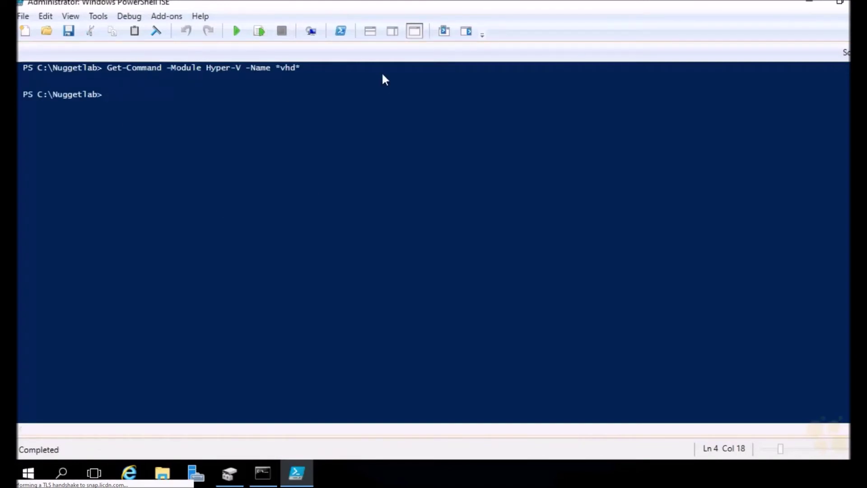
pyautogui.click(371, 31)
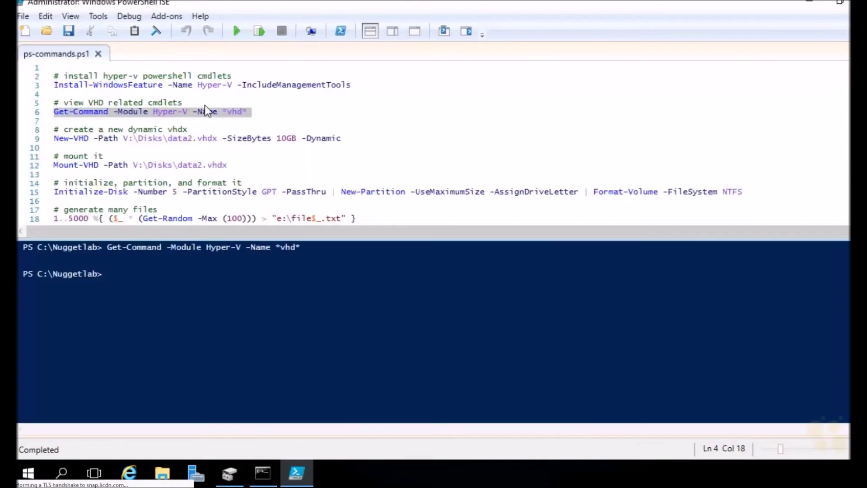
# Add Get-WindowsFeature *hyper-v* as the script's first line and run it.
pyautogui.click(235, 78)
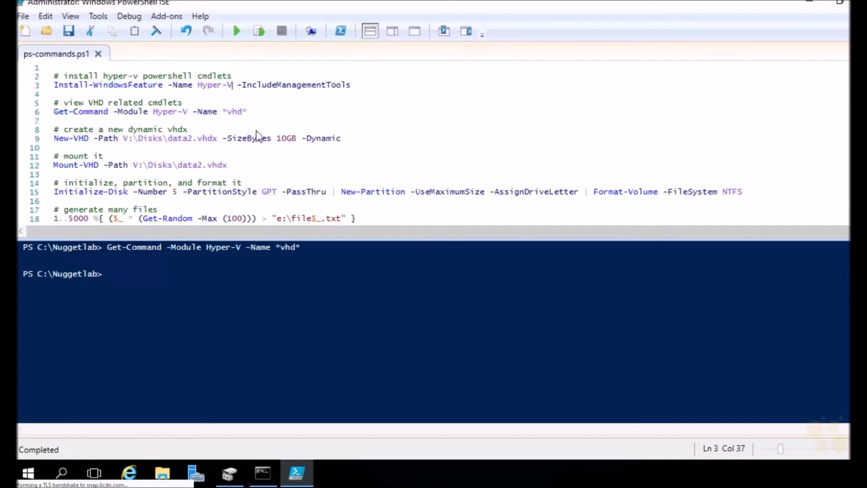
pyautogui.click(241, 69)
pyautogui.press('Return')
pyautogui.press('Return')
pyautogui.press('Up')
pyautogui.write('Get-WindowsFe')
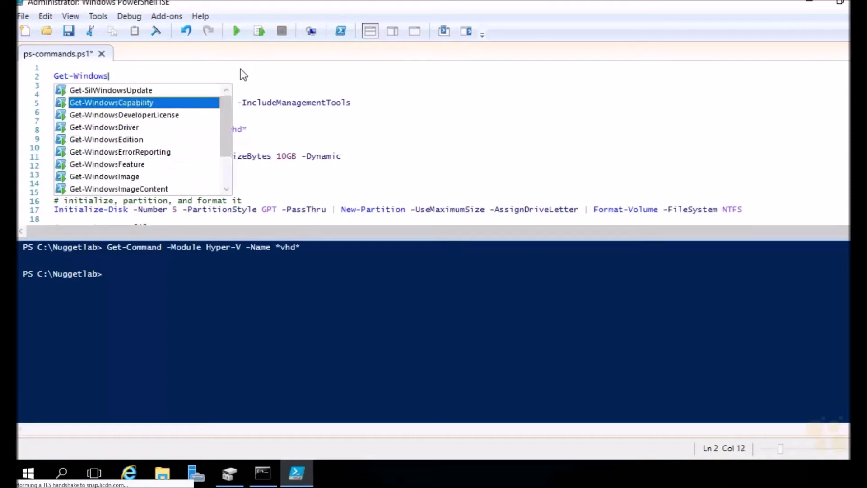
pyautogui.press('Tab')
pyautogui.write('*hyper-v')
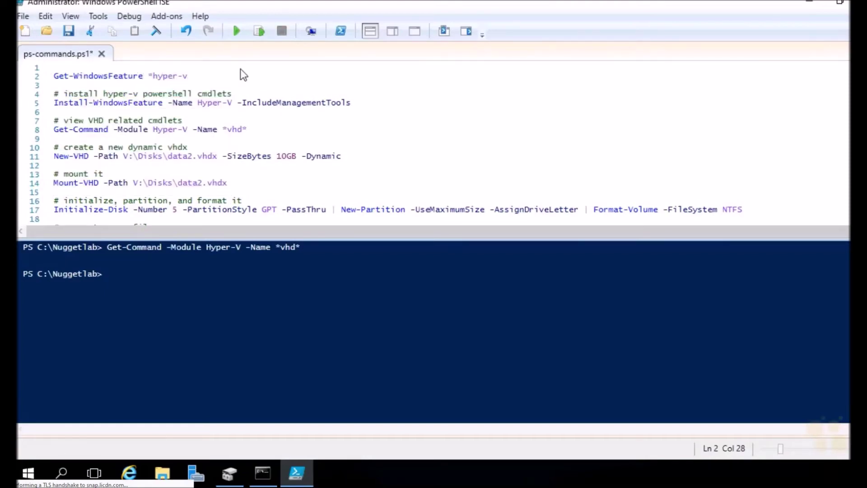
pyautogui.write('*')
pyautogui.click(259, 31)
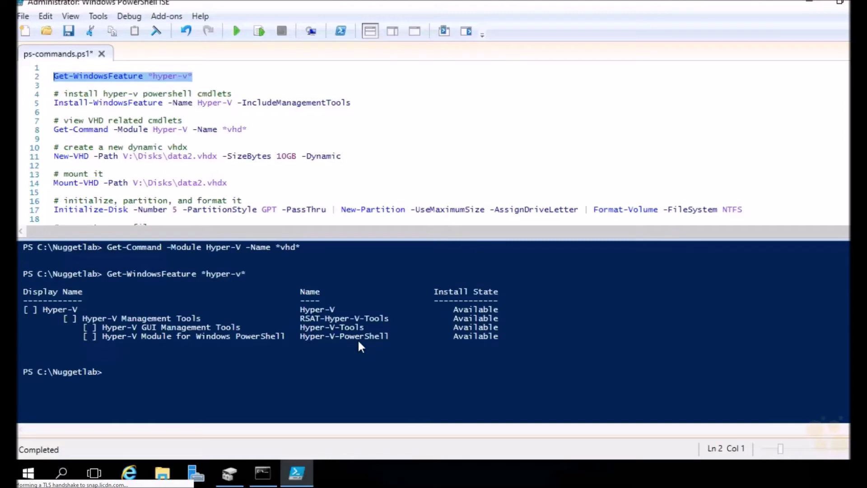
# Delete the temporary Get-WindowsFeature line from the script.
pyautogui.click(209, 80)
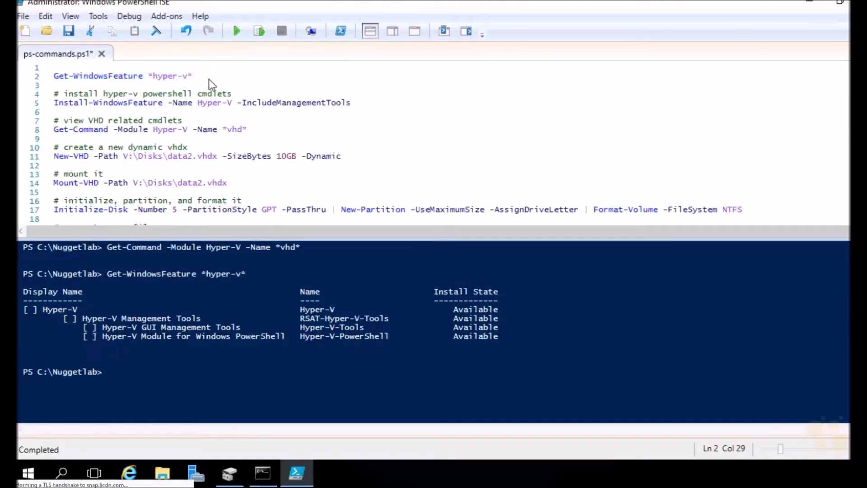
pyautogui.hotkey('shift', 'Home')
pyautogui.press('Delete')
pyautogui.press('Delete')
pyautogui.press('Delete')
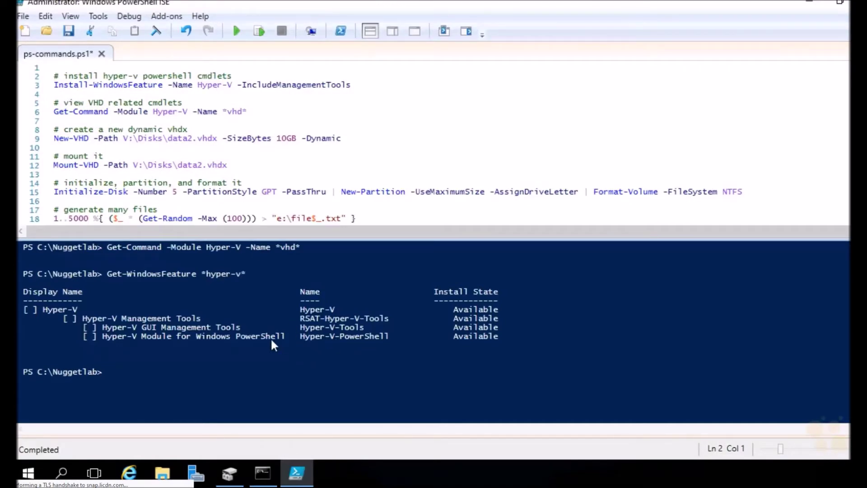
# Install Hyper-V with management tools via Install-WindowsFeature, then reboot the server with restart-computer.
pyautogui.click(118, 85)
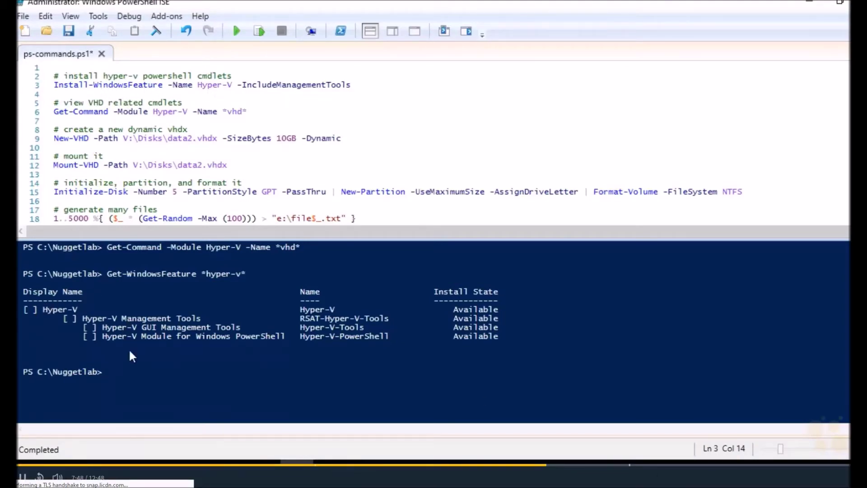
pyautogui.click(259, 32)
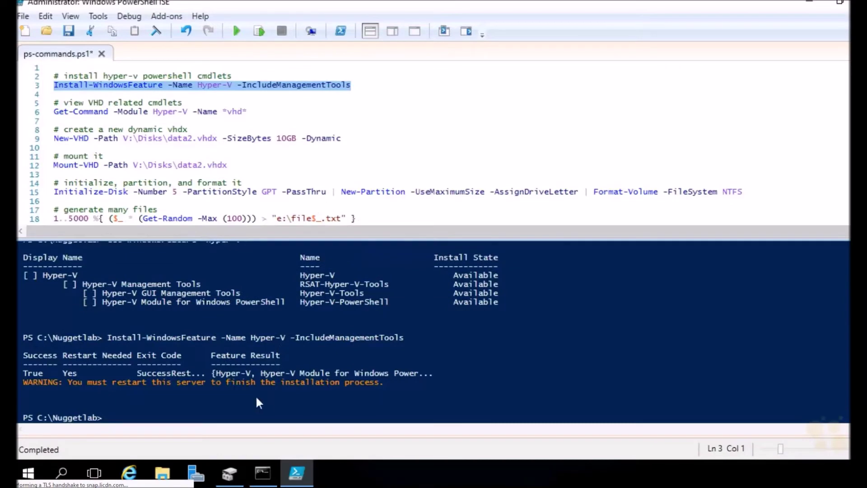
pyautogui.click(300, 398)
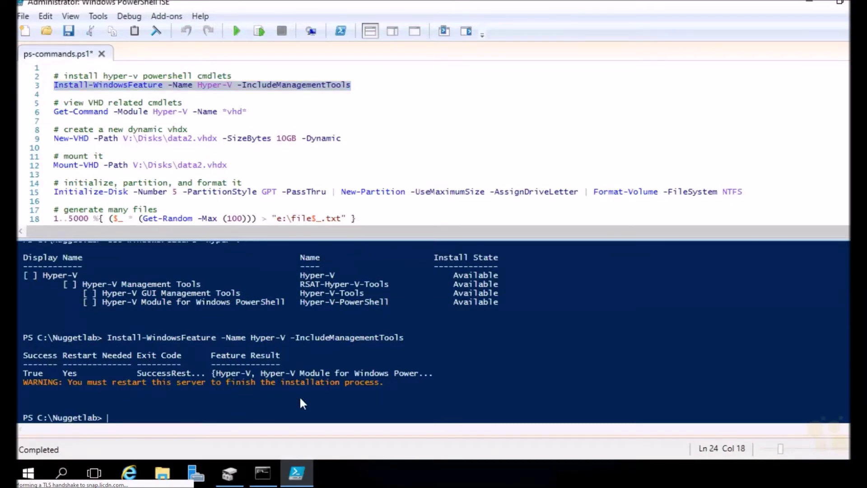
pyautogui.write('restart-computer')
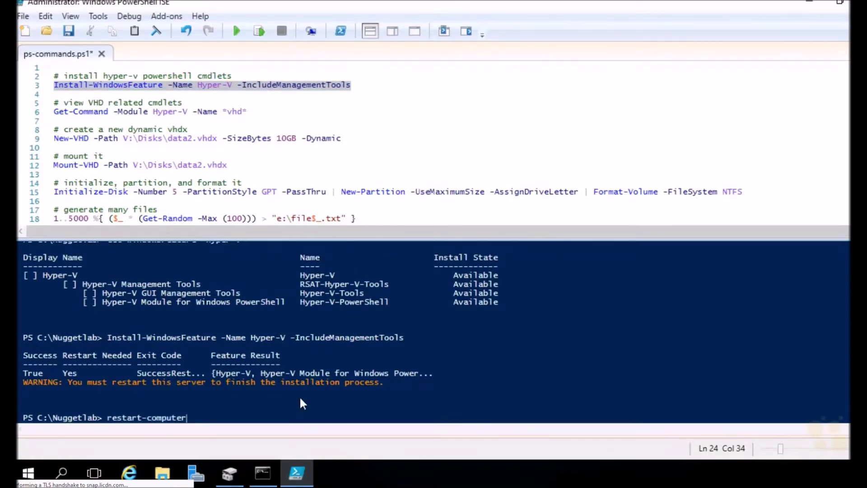
pyautogui.press('Return')
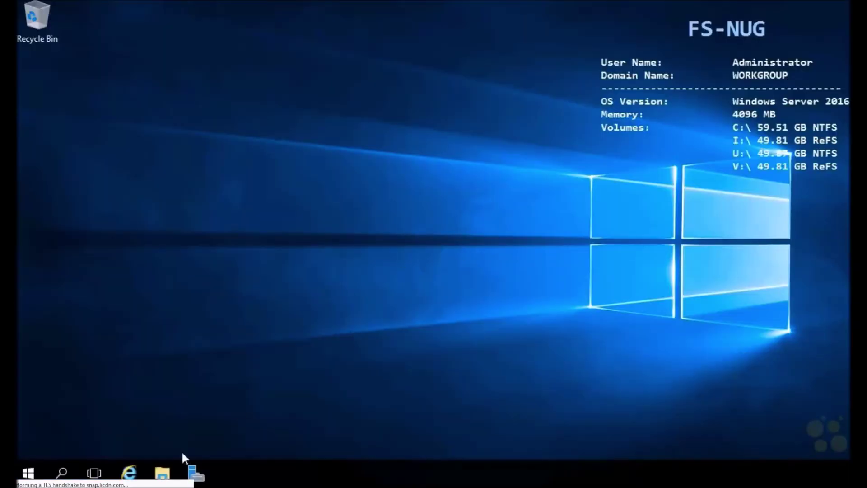
# Open C:\Nuggetlab\ps-commands.ps1 for editing and run line 6's Get-Command to list the VHD cmdlets.
pyautogui.click(164, 472)
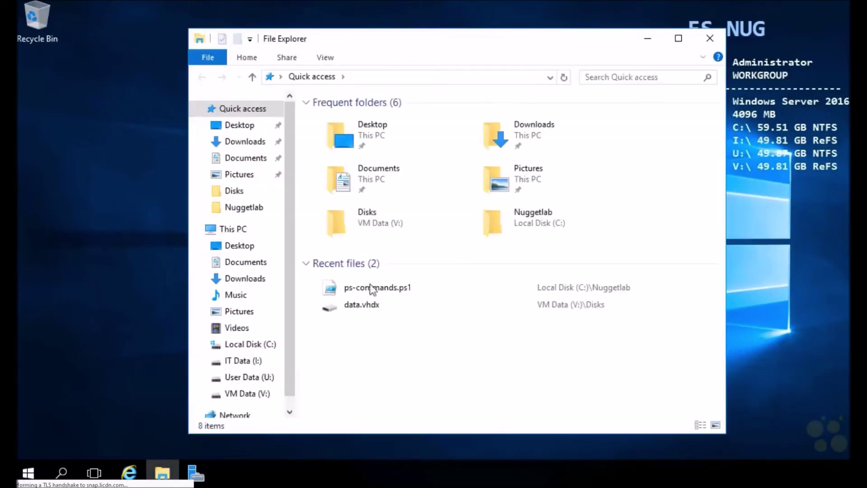
pyautogui.doubleClick(512, 212)
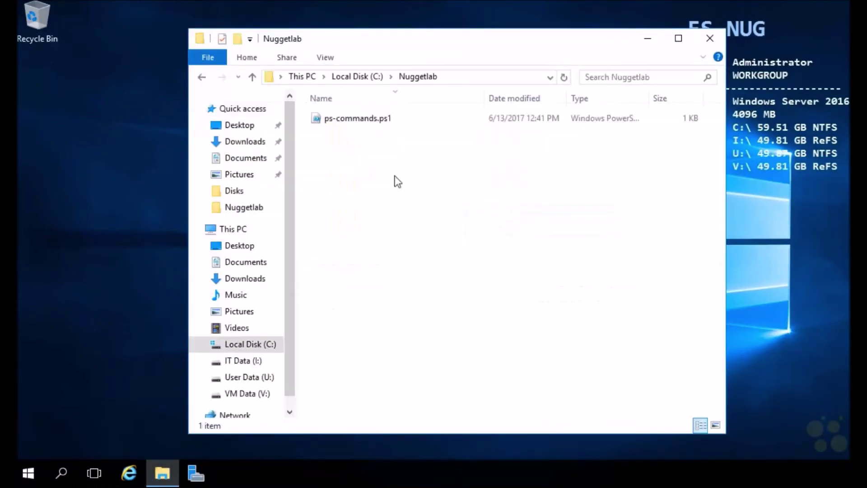
pyautogui.rightClick(379, 121)
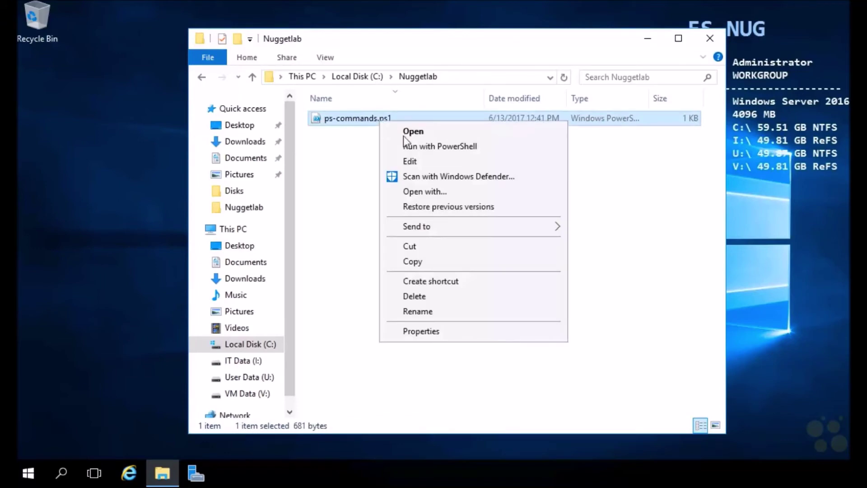
pyautogui.click(418, 161)
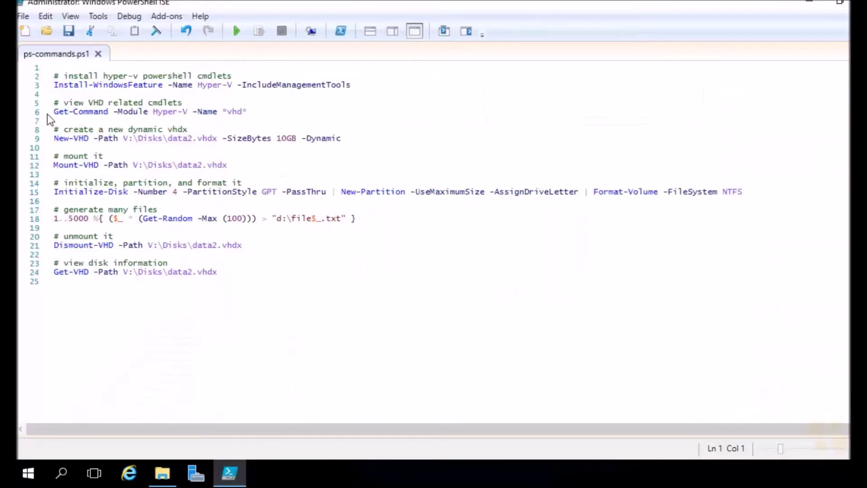
pyautogui.click(47, 113)
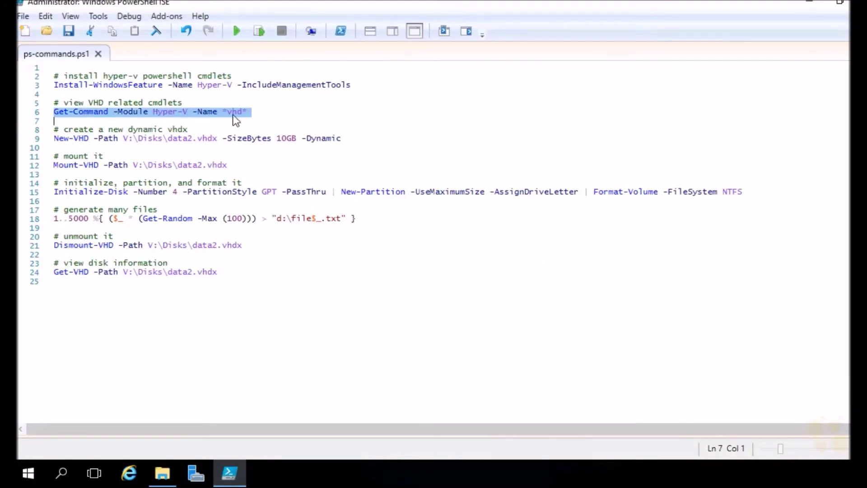
pyautogui.click(258, 31)
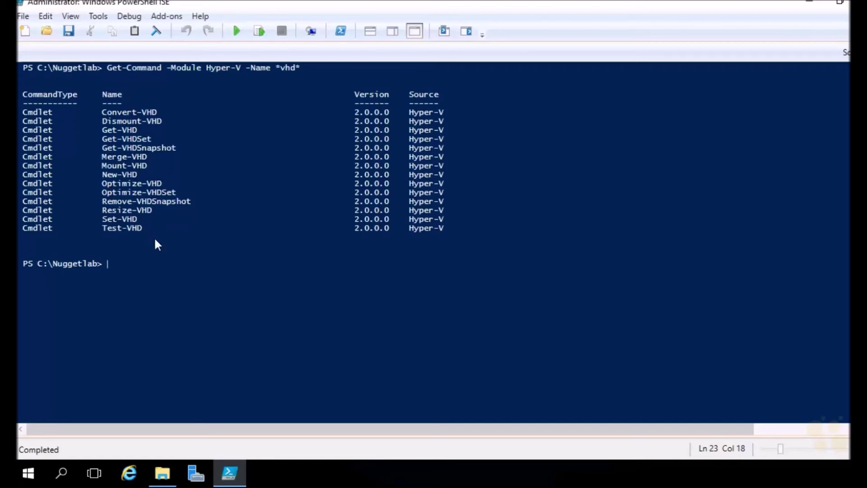
# Run the New-VHD command on line 9 to create the 10 GB dynamic data2.vhdx.
pyautogui.hotkey('ctrl', 'i')
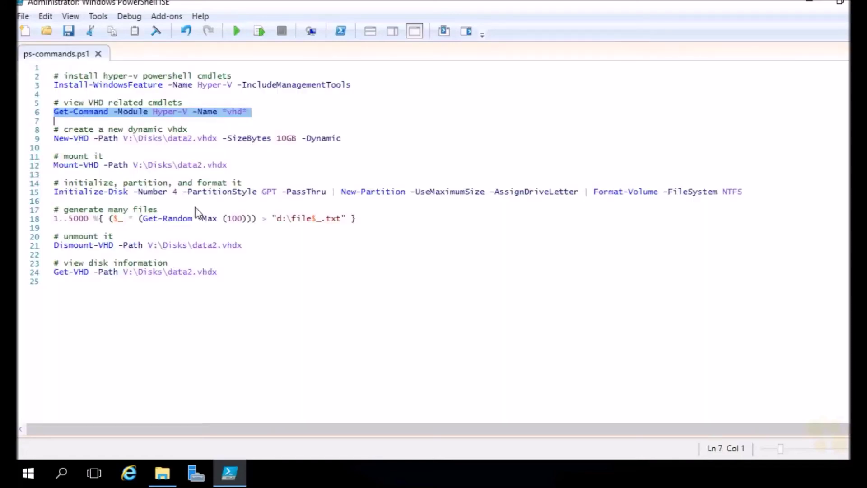
pyautogui.click(367, 37)
pyautogui.click(148, 141)
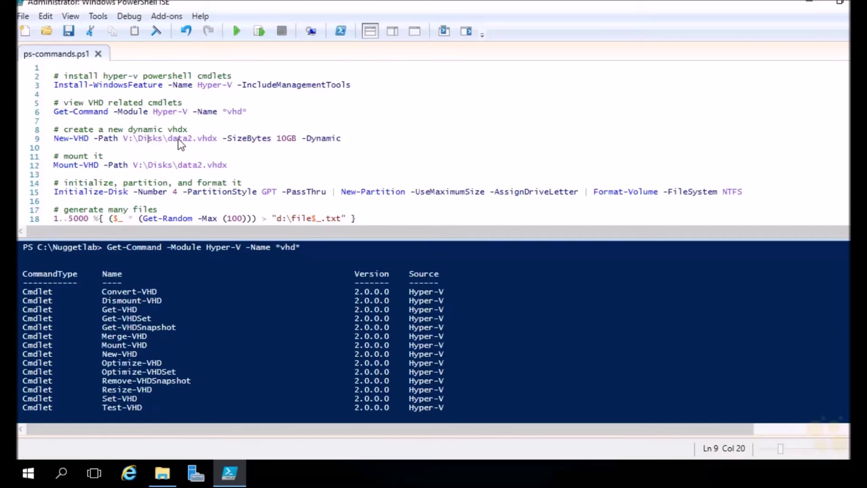
pyautogui.click(328, 142)
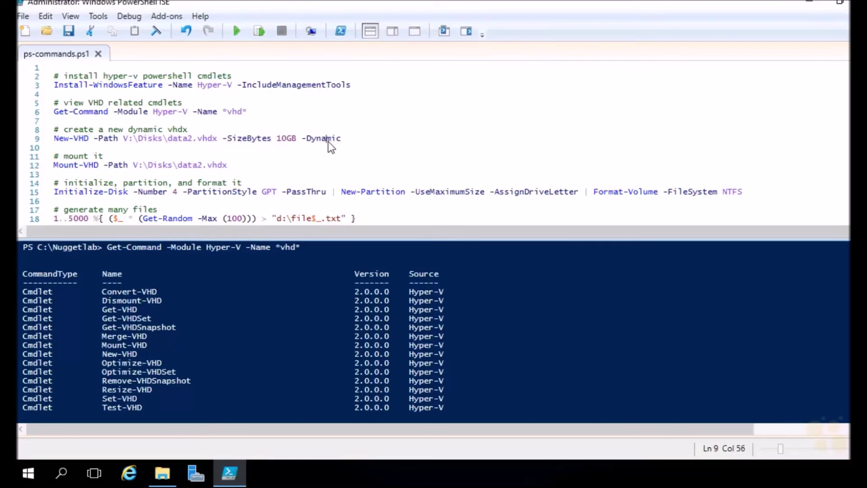
pyautogui.click(261, 29)
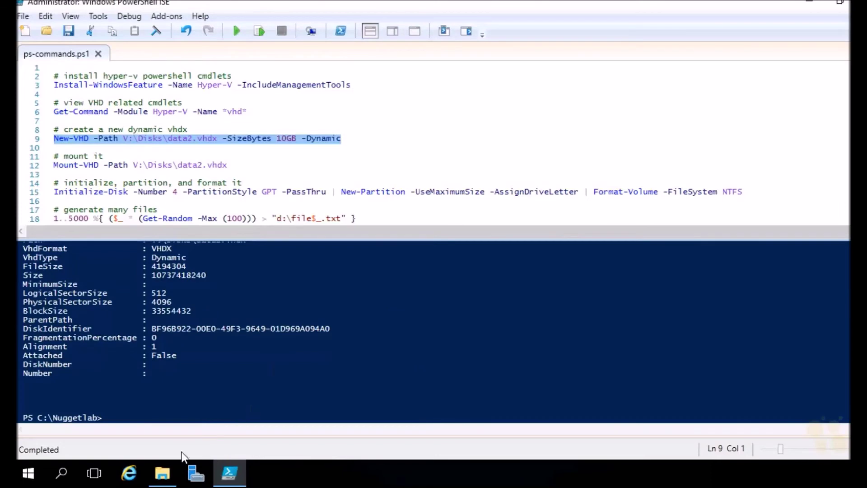
# Confirm in File Explorer that data2.vhdx exists in V:\Disks at 4,096 KB.
pyautogui.click(163, 474)
pyautogui.click(253, 394)
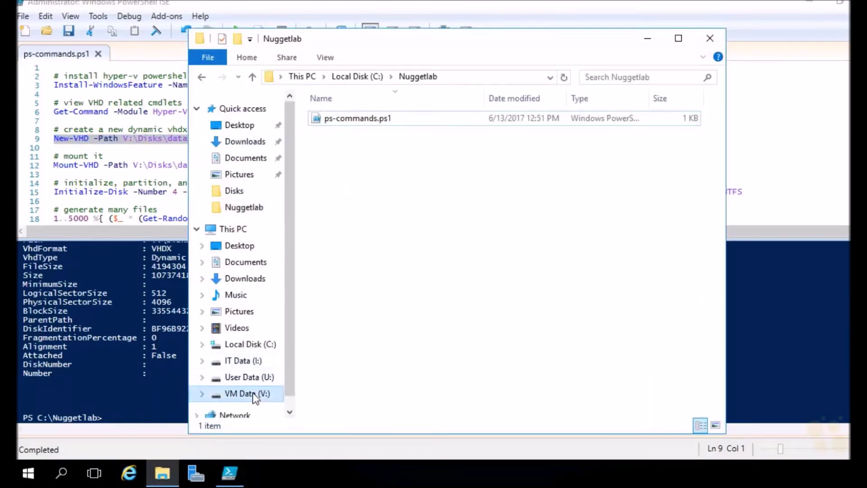
pyautogui.doubleClick(328, 121)
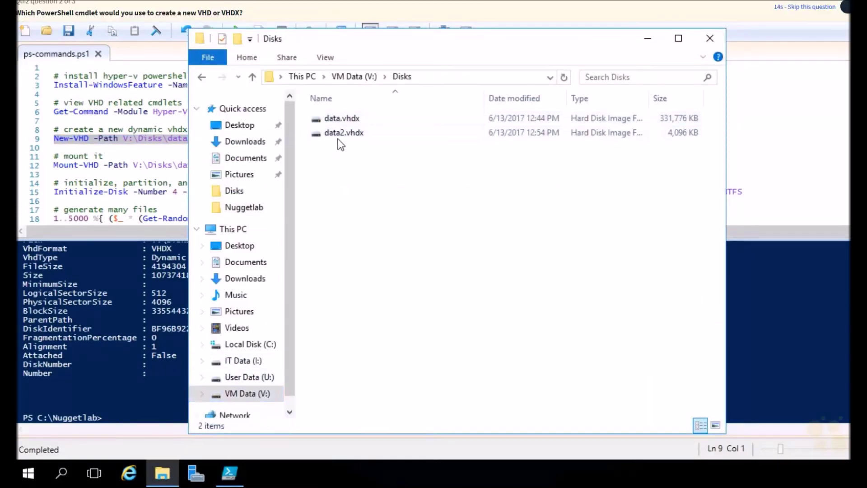
pyautogui.click(340, 135)
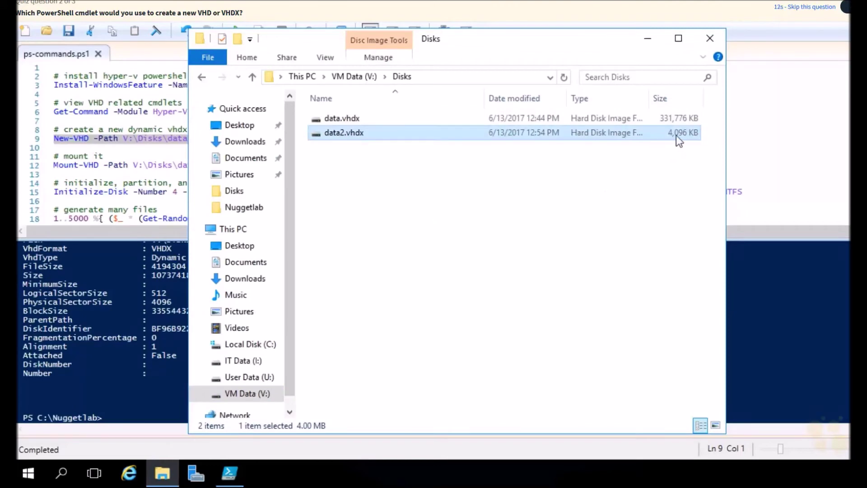
pyautogui.click(648, 38)
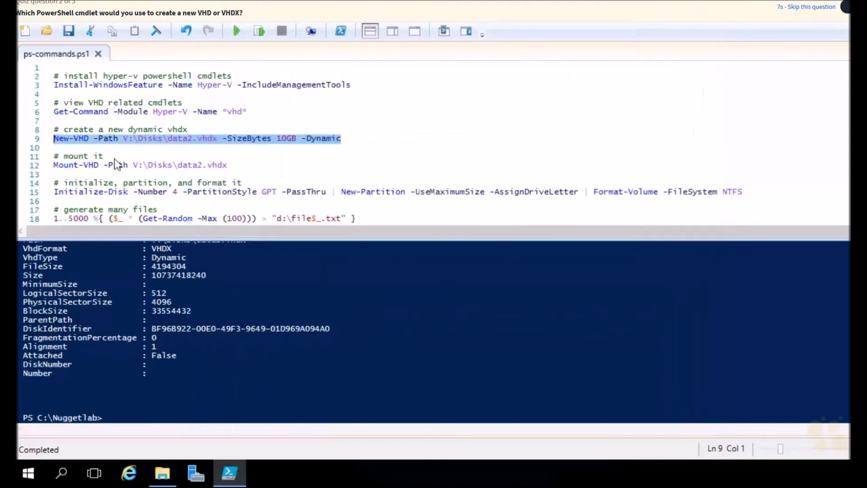
# Run line 12's Mount-VHD -Path V:\Disks\data2.vhdx, dropping the tentatively added -ReadOnly parameter.
pyautogui.click(54, 168)
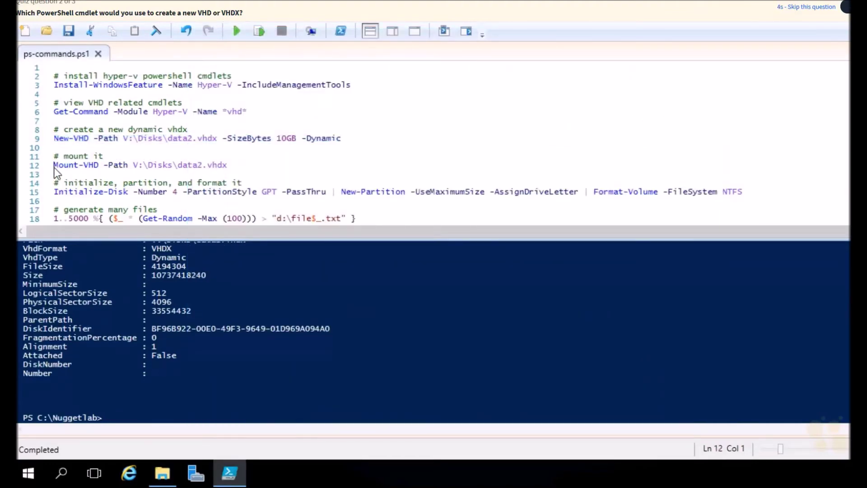
pyautogui.tripleClick(49, 167)
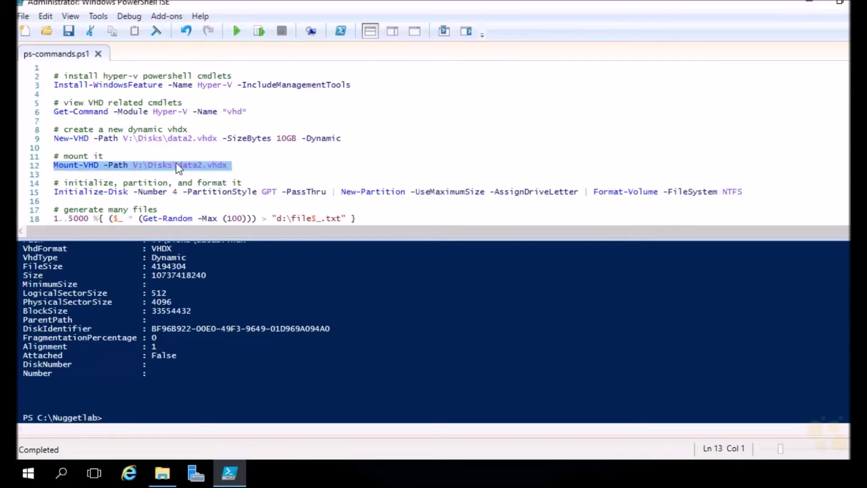
pyautogui.click(237, 165)
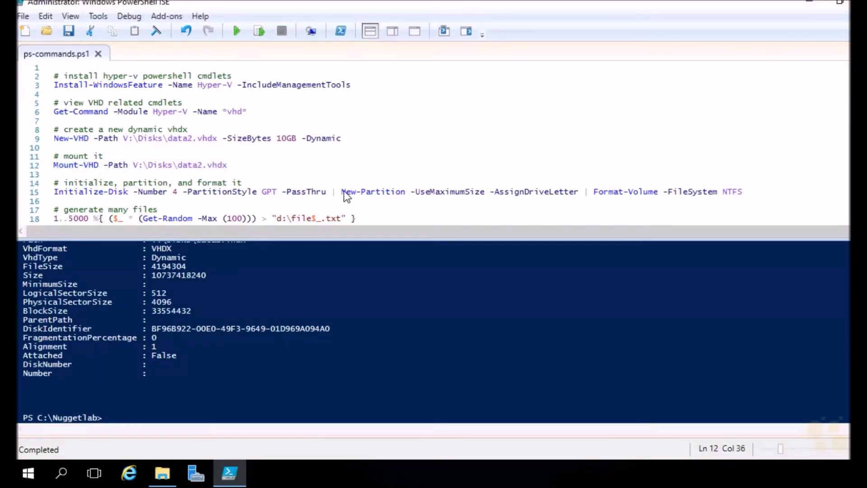
pyautogui.write('-rea')
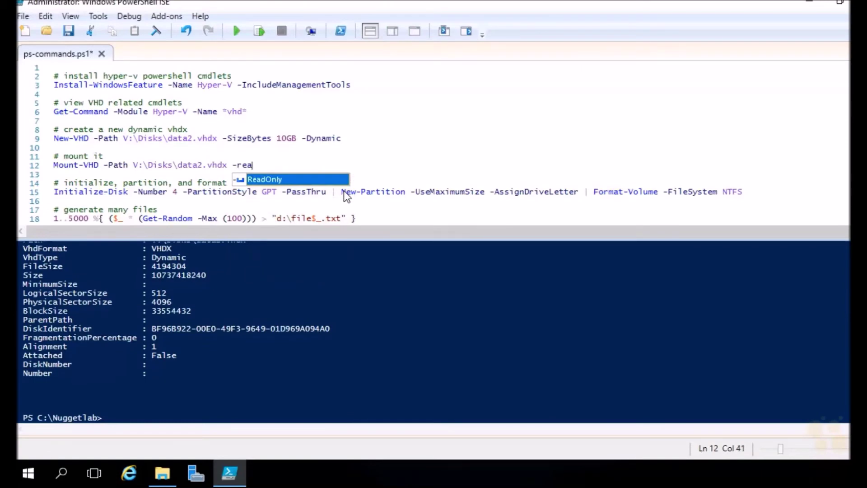
pyautogui.press('BackSpace')
pyautogui.press('BackSpace')
pyautogui.press('BackSpace')
pyautogui.press('BackSpace')
pyautogui.press('BackSpace')
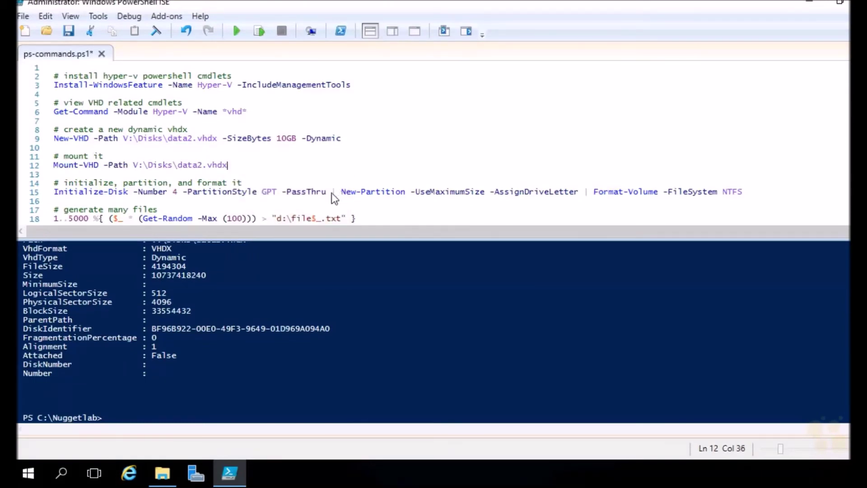
pyautogui.hotkey('shift', 'Home')
pyautogui.click(259, 32)
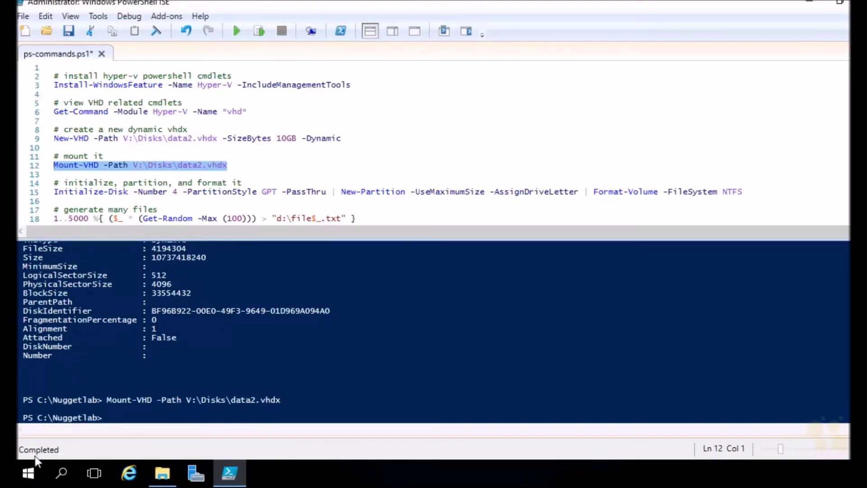
# In Disk Management, cancel the Initialize Disk prompt and check Disk 4: 10 GB, Not Initialized.
pyautogui.rightClick(28, 473)
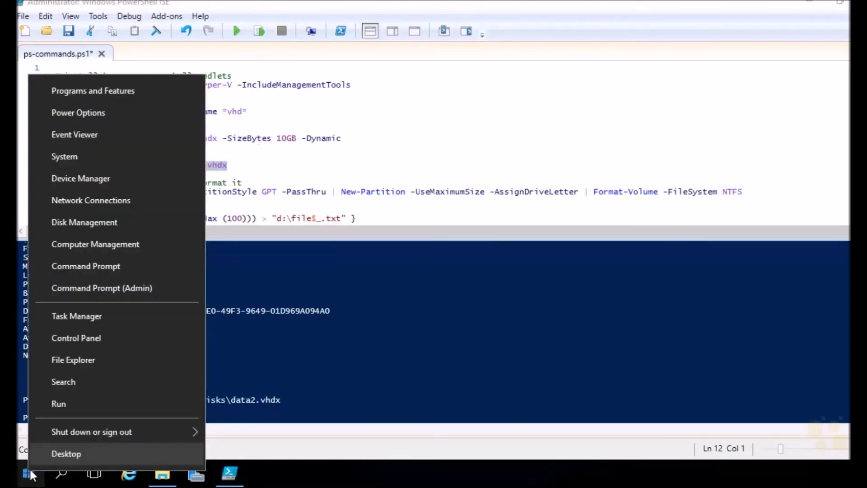
pyautogui.click(90, 222)
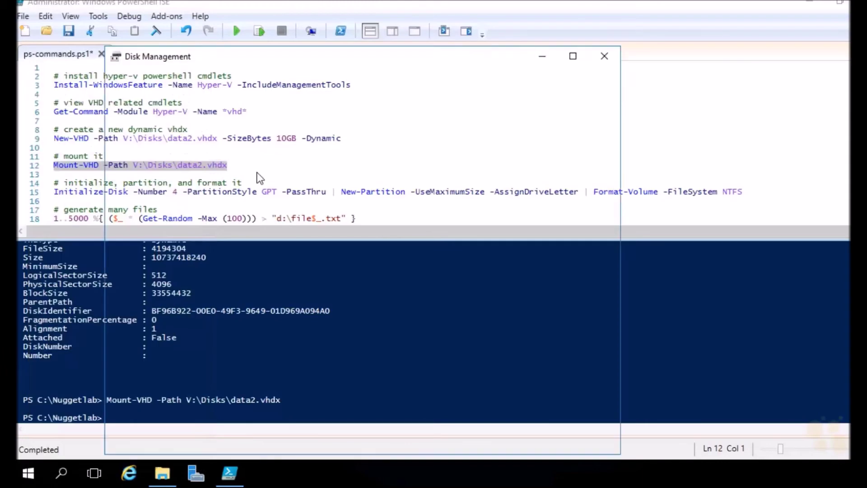
pyautogui.click(573, 57)
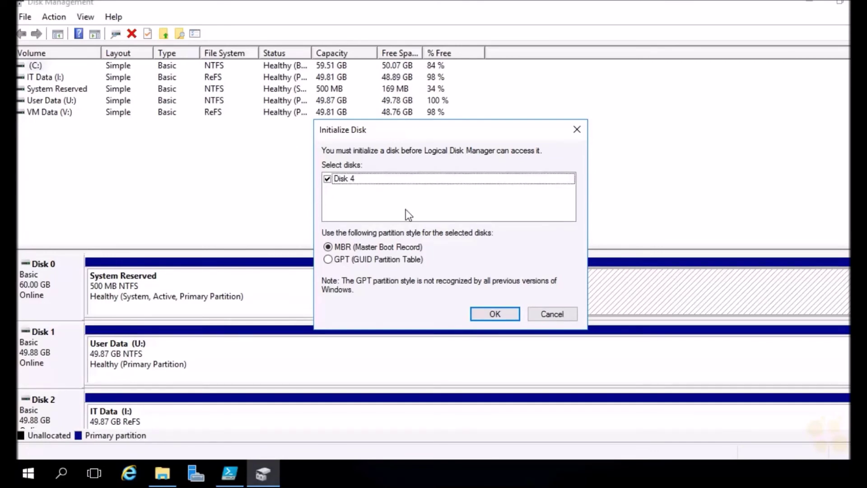
pyautogui.click(553, 314)
pyautogui.scroll(-3, 434, 343)
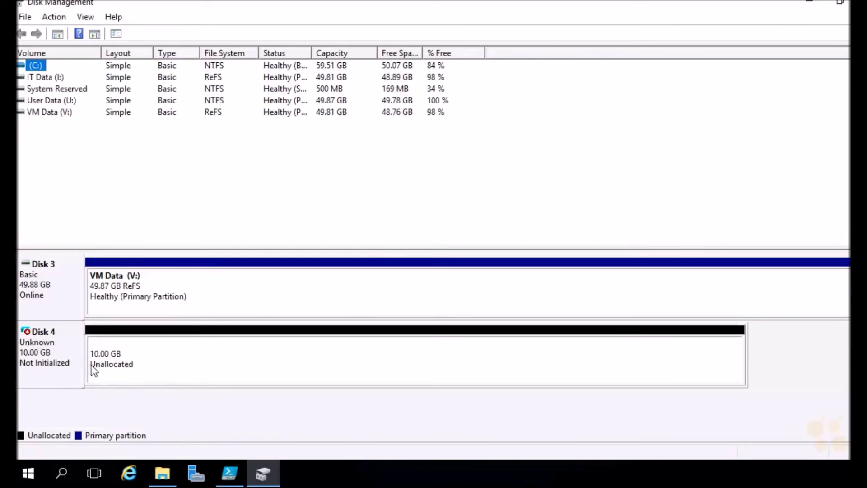
pyautogui.click(806, 3)
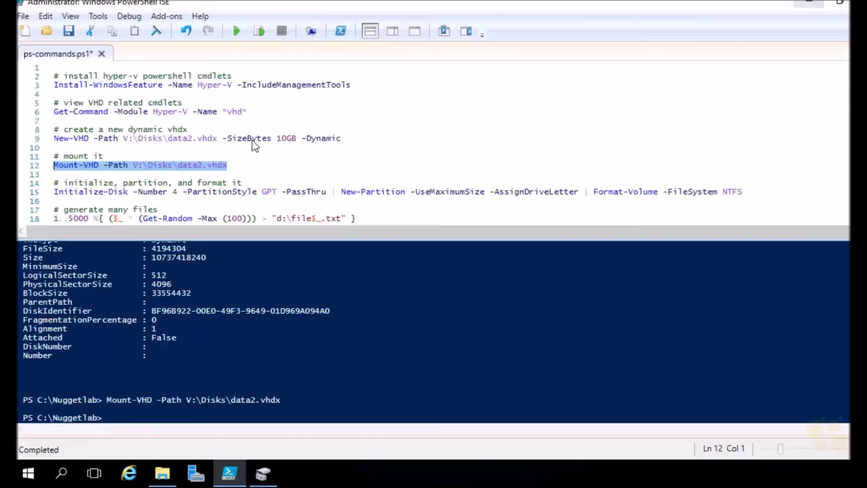
# Run the line 15 Initialize-Disk pipeline, decline Windows' format prompt, and verify the 9.97 GB NTFS D: volume.
pyautogui.click(44, 193)
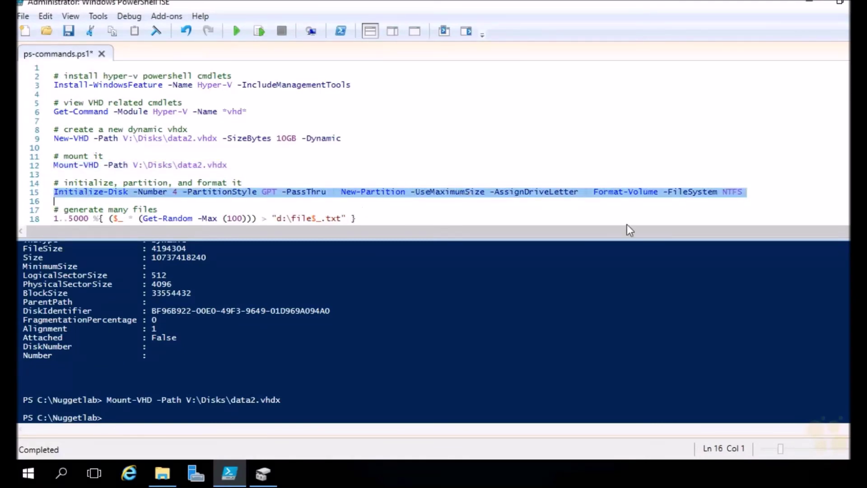
pyautogui.click(259, 30)
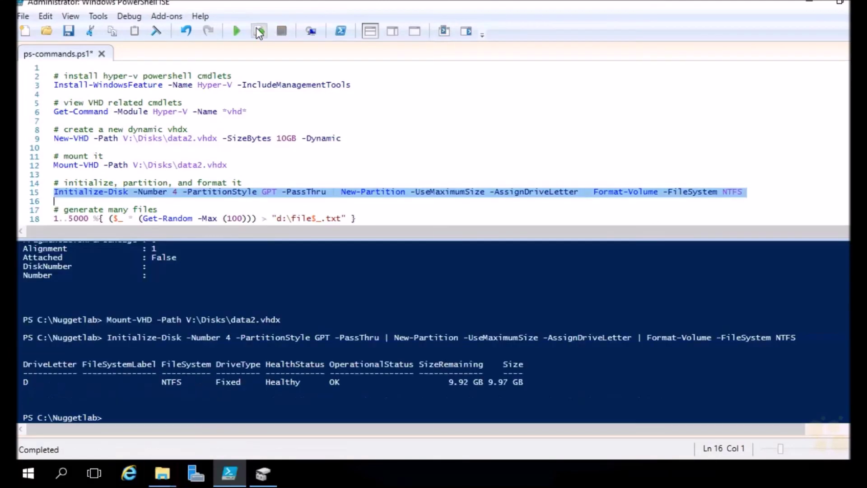
pyautogui.moveTo(250, 411)
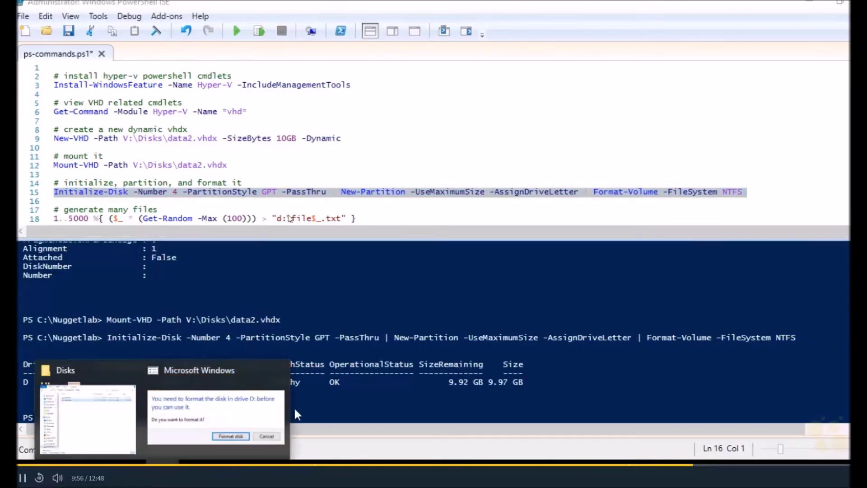
pyautogui.click(246, 402)
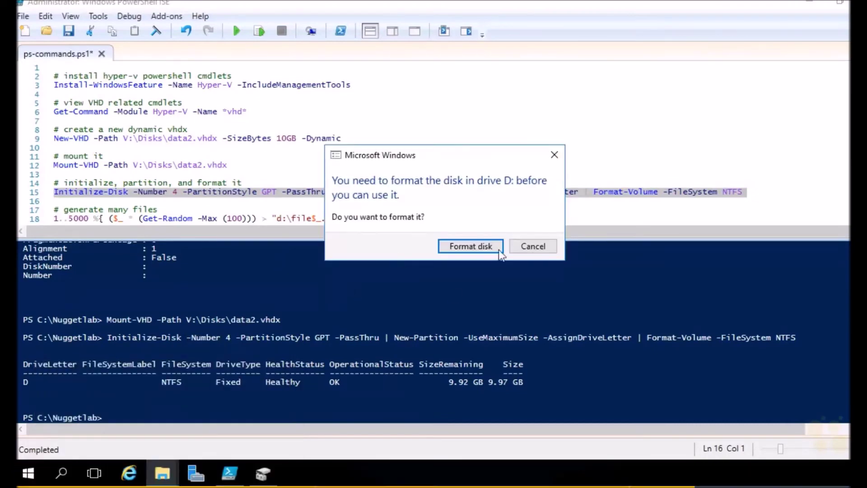
pyautogui.click(521, 247)
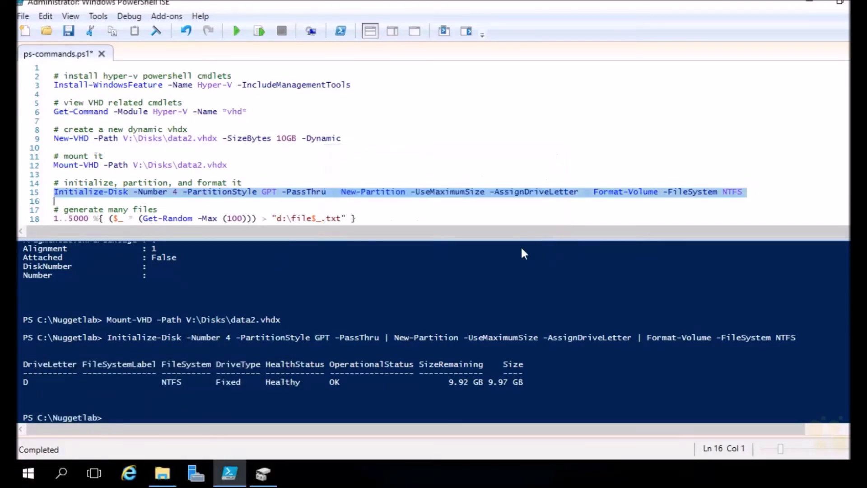
pyautogui.click(263, 472)
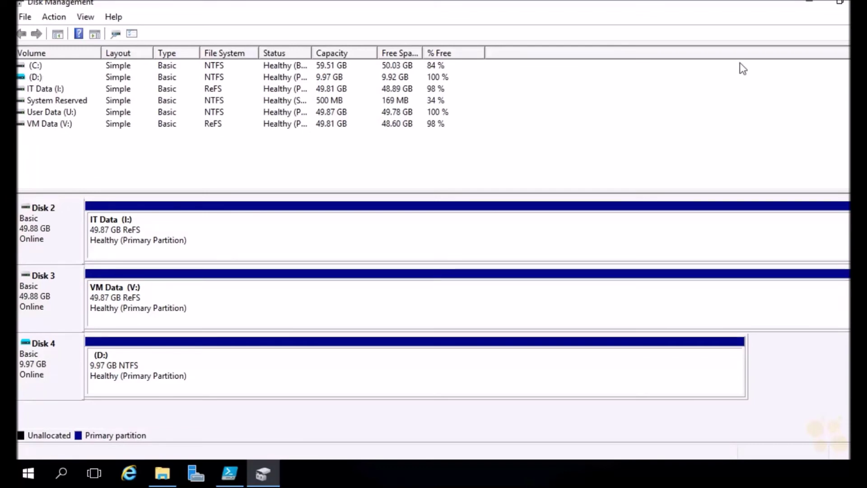
# Check in File Explorer that the new Local Disk (D:) is empty, then return to the script.
pyautogui.click(809, 5)
pyautogui.click(162, 473)
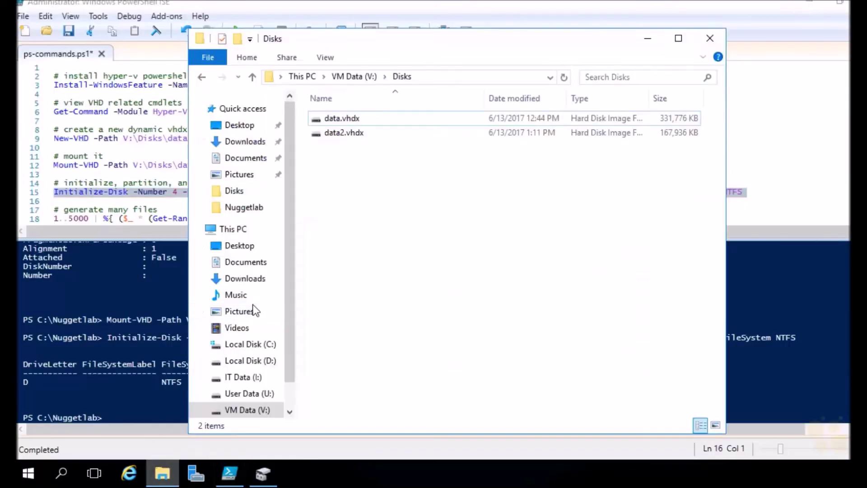
pyautogui.click(253, 362)
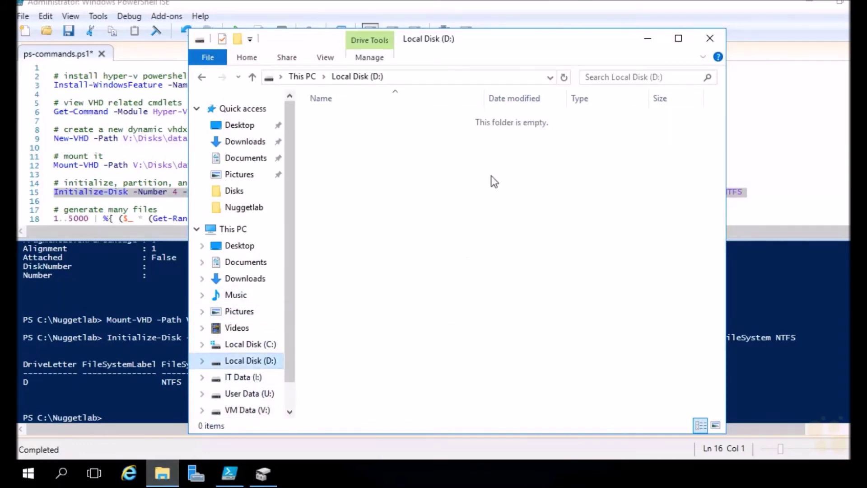
pyautogui.click(647, 41)
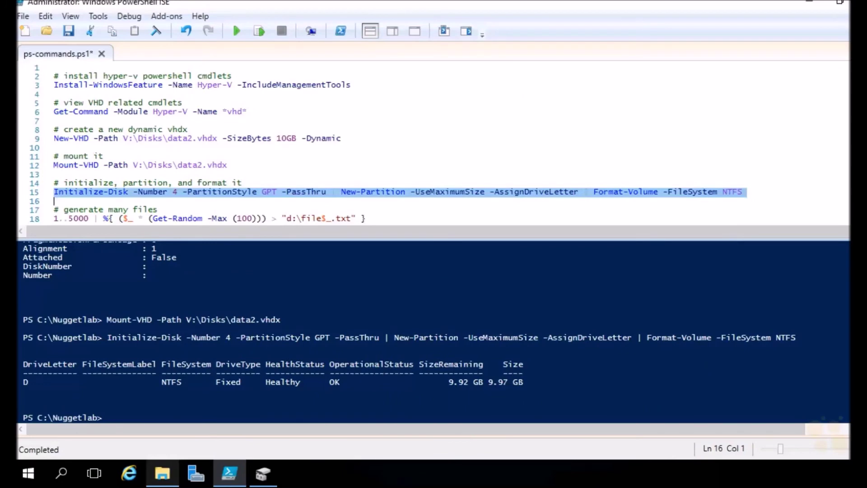
pyautogui.scroll(-3, 235, 180)
pyautogui.click(45, 154)
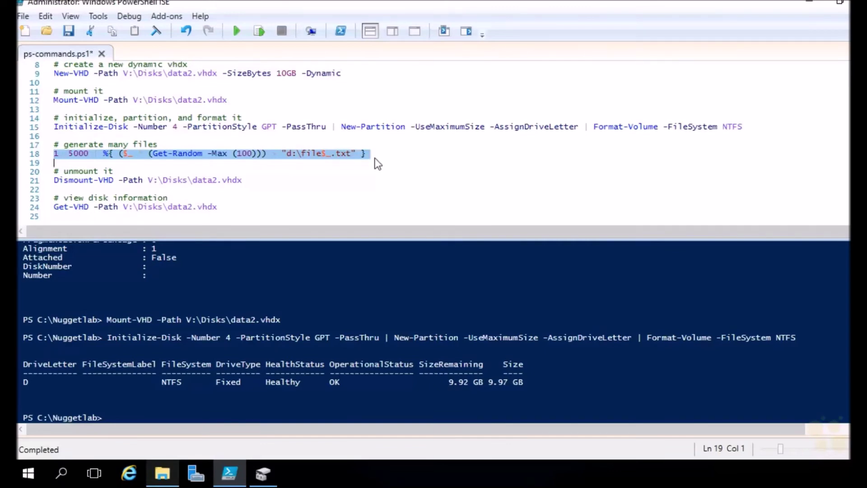
pyautogui.moveTo(89, 154); pyautogui.dragTo(53, 155)
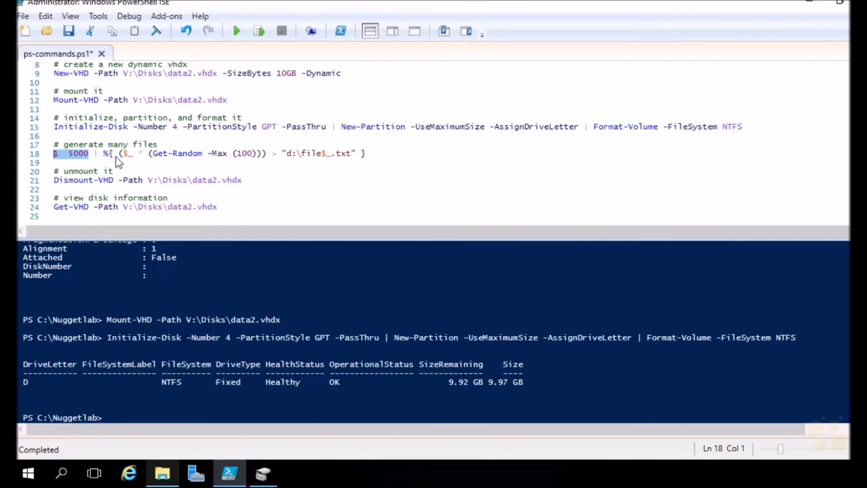
pyautogui.moveTo(116, 156); pyautogui.dragTo(358, 154)
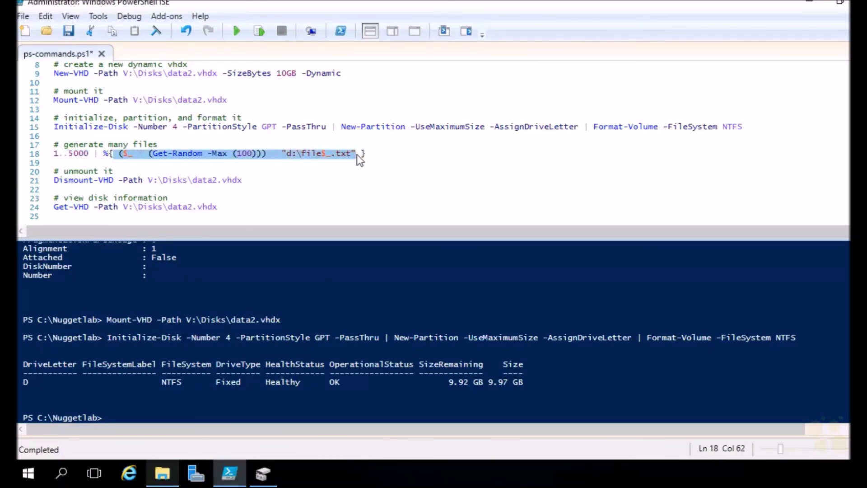
pyautogui.click(154, 156)
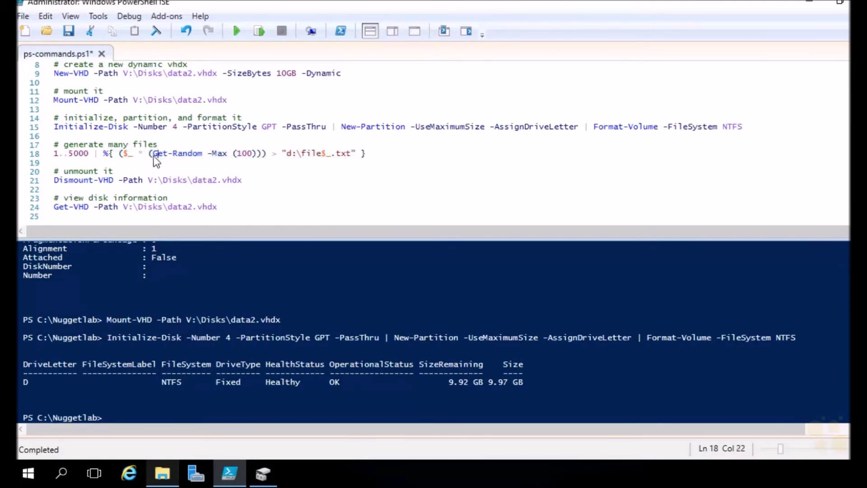
pyautogui.moveTo(134, 152); pyautogui.dragTo(125, 155)
pyautogui.moveTo(148, 153); pyautogui.dragTo(261, 154)
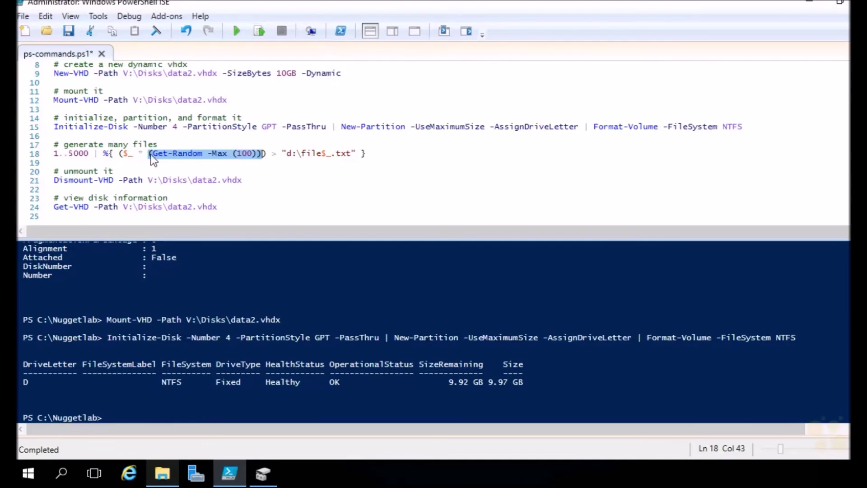
# Run (Get-Random -Max (100)) nine times, getting values such as 47, 9, 25, 68, 61 and 18.
pyautogui.click(264, 31)
pyautogui.click(264, 31)
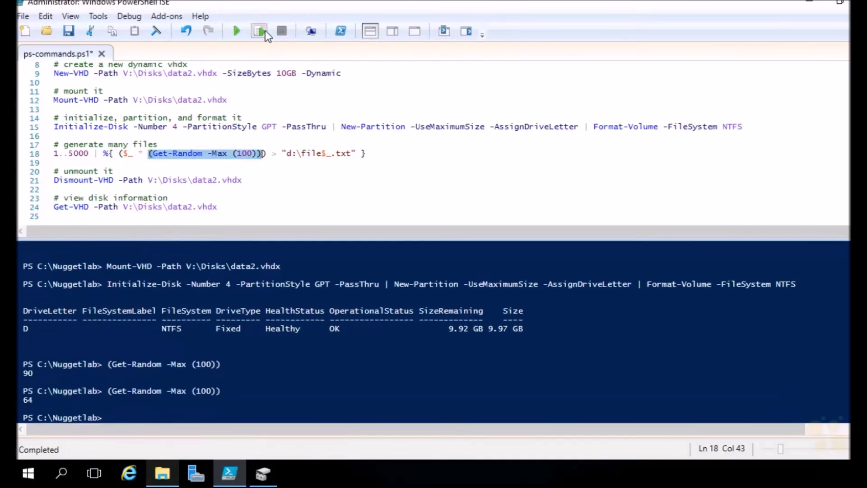
pyautogui.click(265, 31)
pyautogui.click(265, 31)
pyautogui.click(265, 31)
pyautogui.click(265, 31)
pyautogui.click(265, 31)
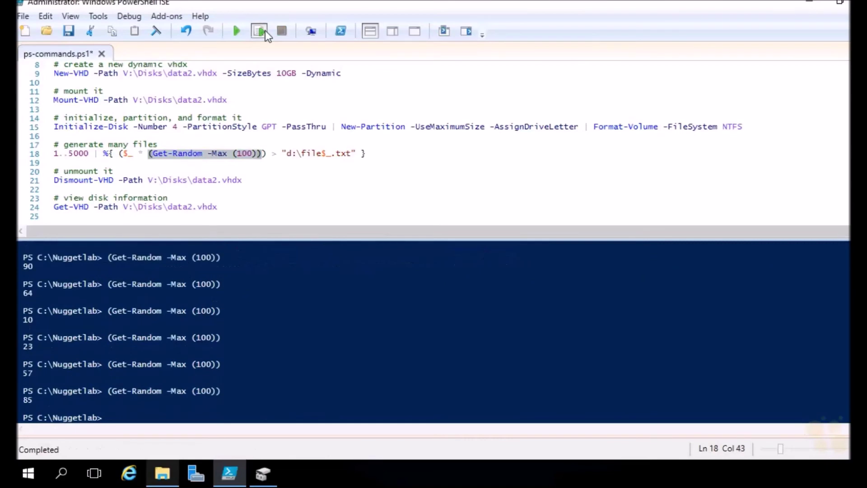
pyautogui.click(264, 30)
pyautogui.click(265, 31)
pyautogui.click(265, 31)
pyautogui.click(264, 31)
pyautogui.click(265, 30)
pyautogui.click(264, 30)
# Highlight $_ in the output file name of the file-generation command.
pyautogui.click(158, 155)
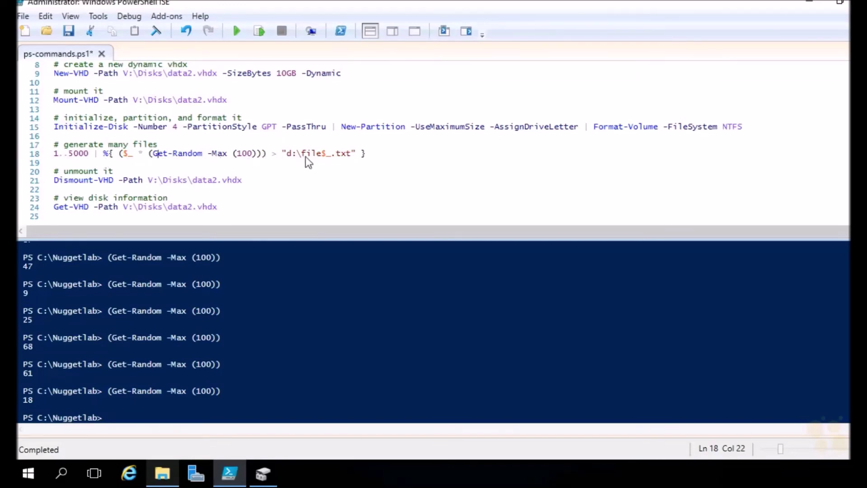
pyautogui.moveTo(321, 156); pyautogui.dragTo(333, 157)
pyautogui.click(324, 158)
# Run line 18's 1..5000 loop and watch text files fill Local Disk (D:) in File Explorer.
pyautogui.click(259, 31)
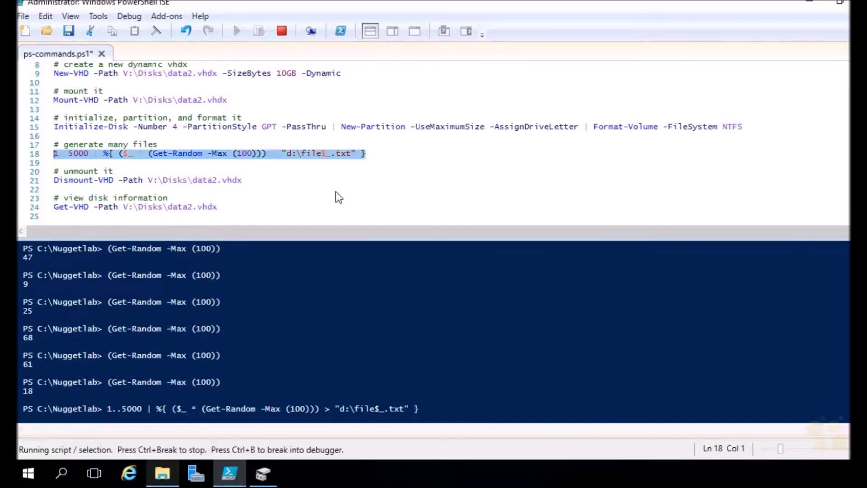
pyautogui.click(164, 473)
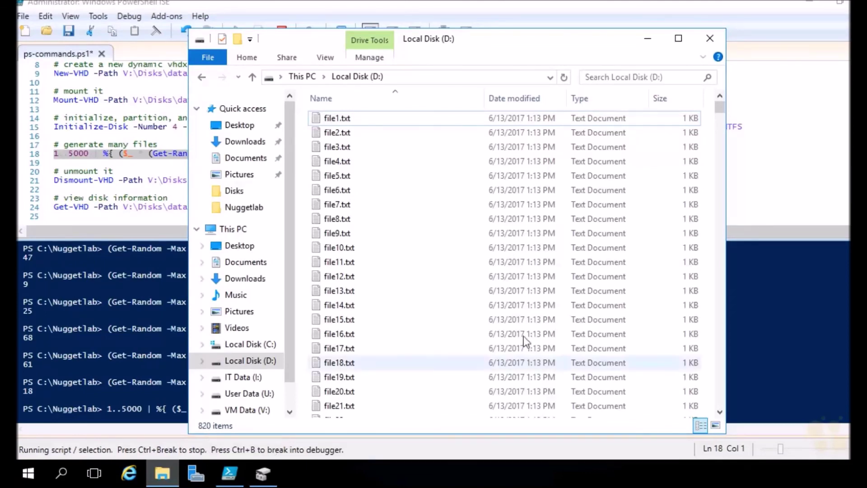
# Open and close file3.txt, file15.txt and file20.txt to check their contents (9, 1350).
pyautogui.doubleClick(382, 148)
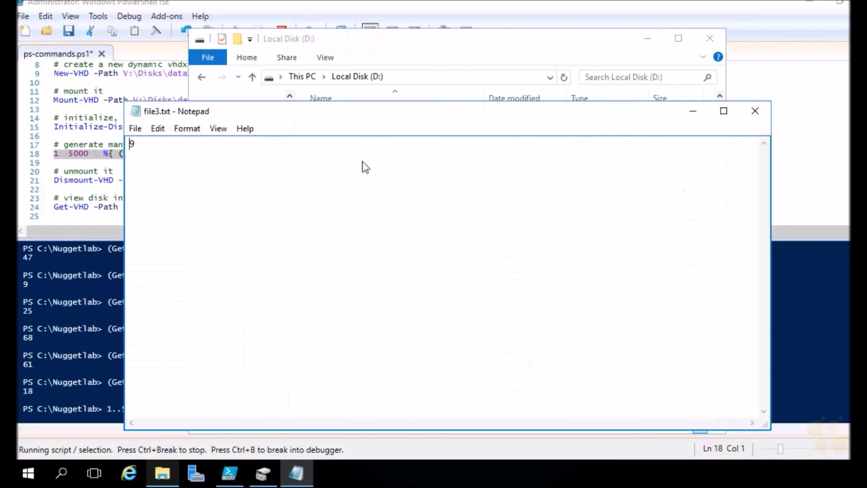
pyautogui.click(755, 110)
pyautogui.doubleClick(384, 322)
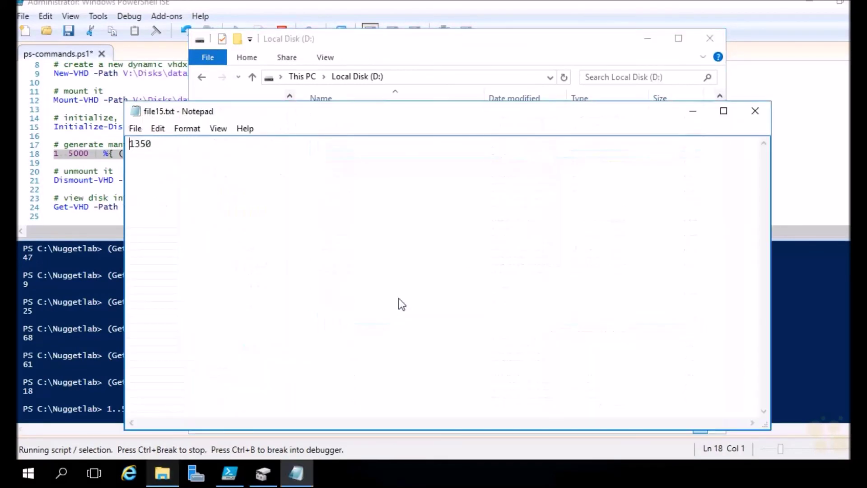
pyautogui.click(754, 110)
pyautogui.click(382, 391)
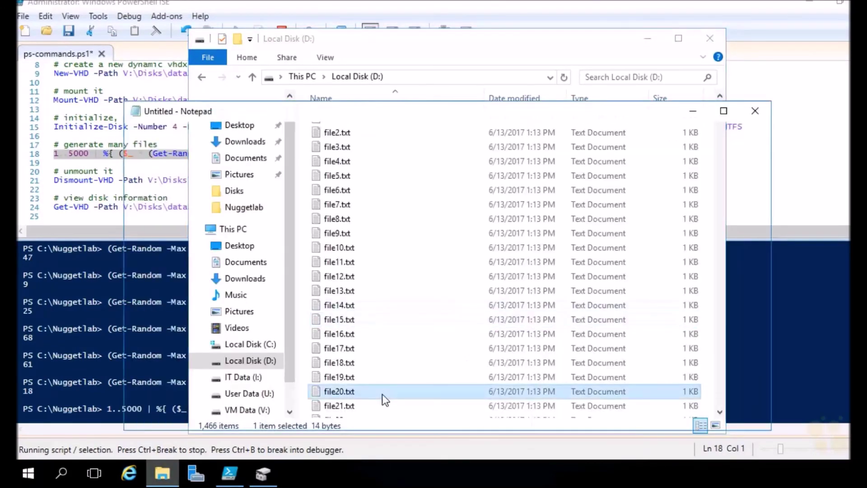
pyautogui.click(749, 116)
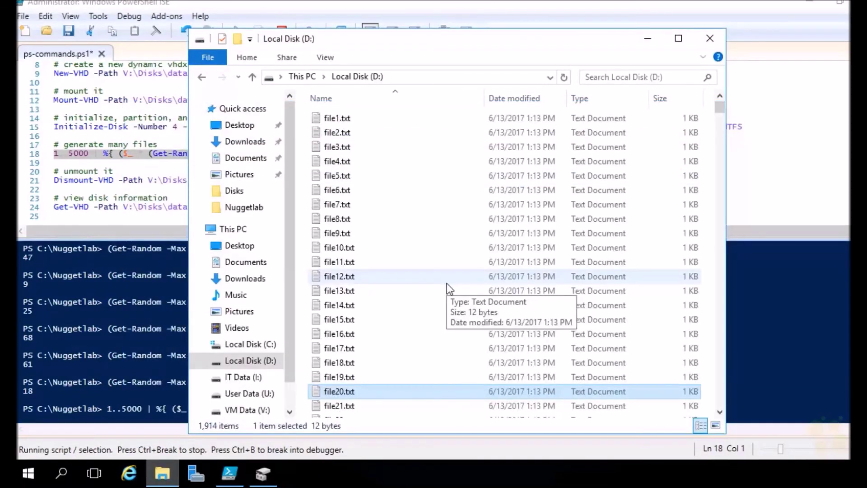
pyautogui.click(644, 38)
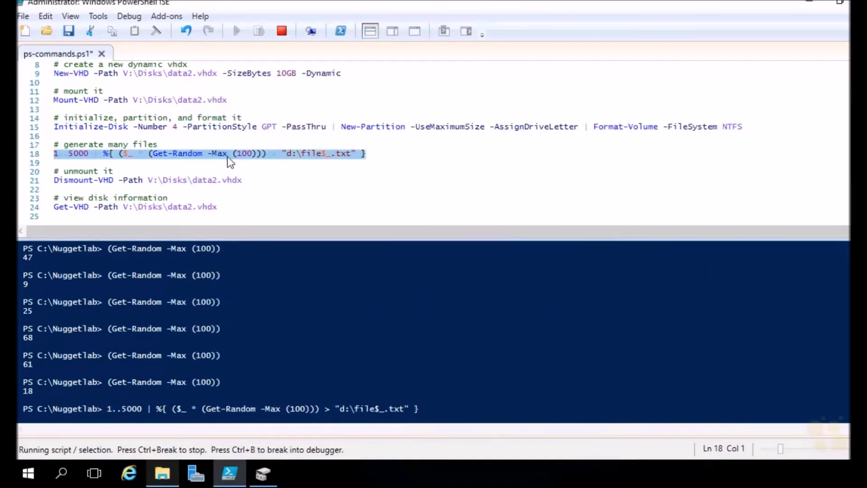
# Confirm D: holds 5,000 files, then run line 21's Dismount-VHD to detach data2.vhdx.
pyautogui.click(254, 180)
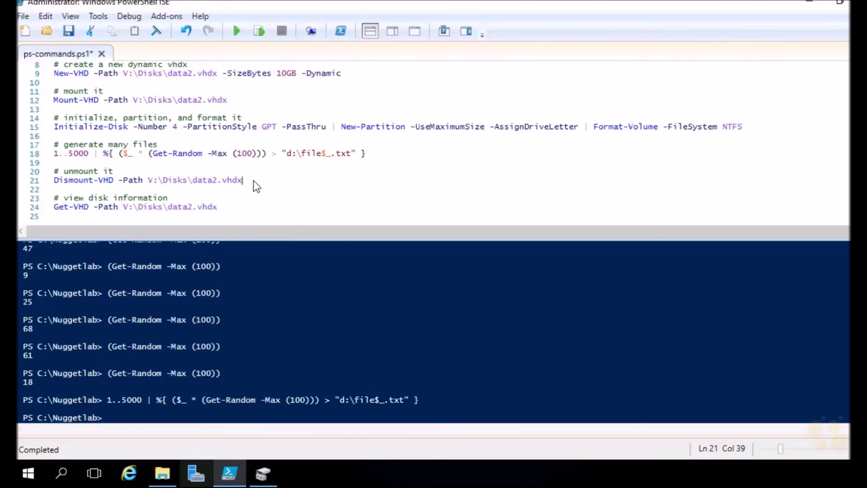
pyautogui.click(162, 473)
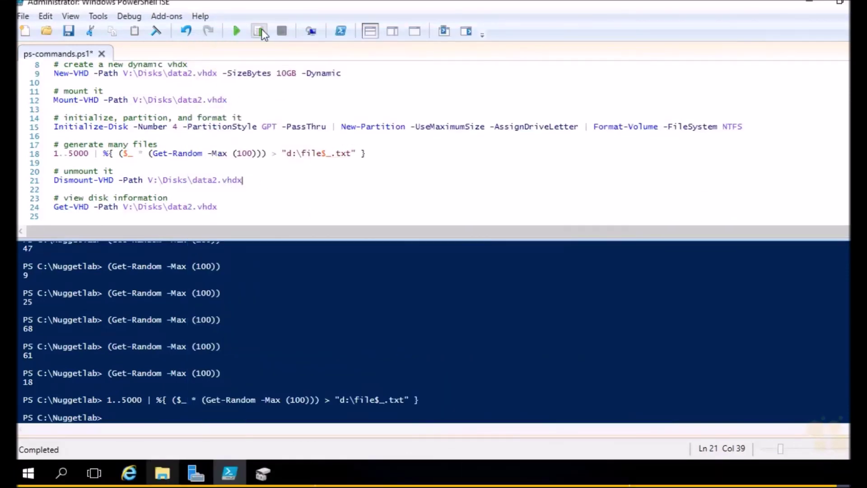
pyautogui.click(259, 31)
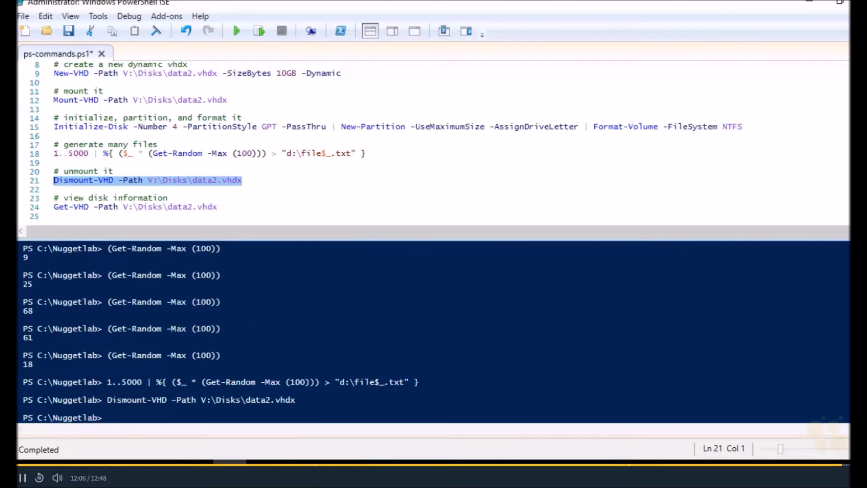
pyautogui.click(162, 473)
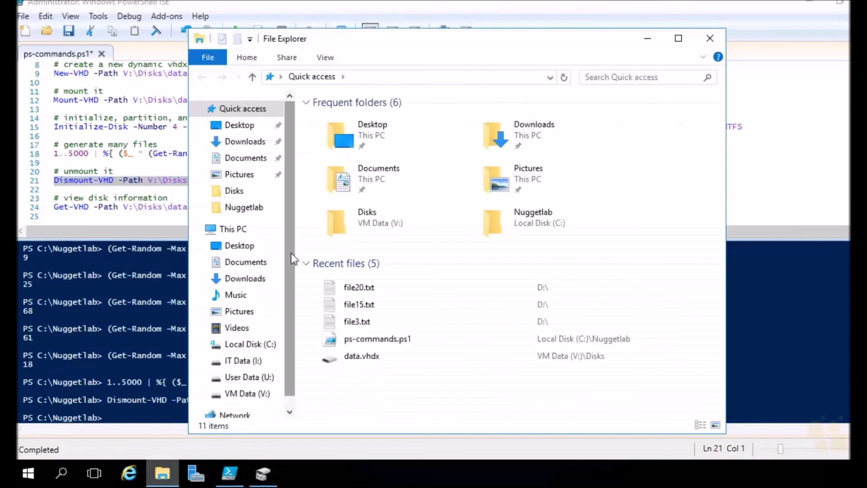
# Check that data2.vhdx in V:\Disks is 167,936 KB beside data.vhdx, then minimize Explorer.
pyautogui.click(247, 393)
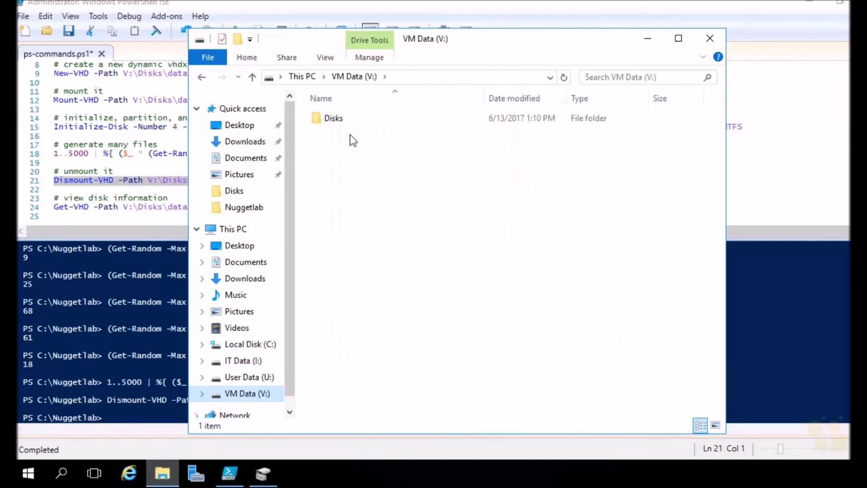
pyautogui.doubleClick(343, 121)
pyautogui.click(345, 132)
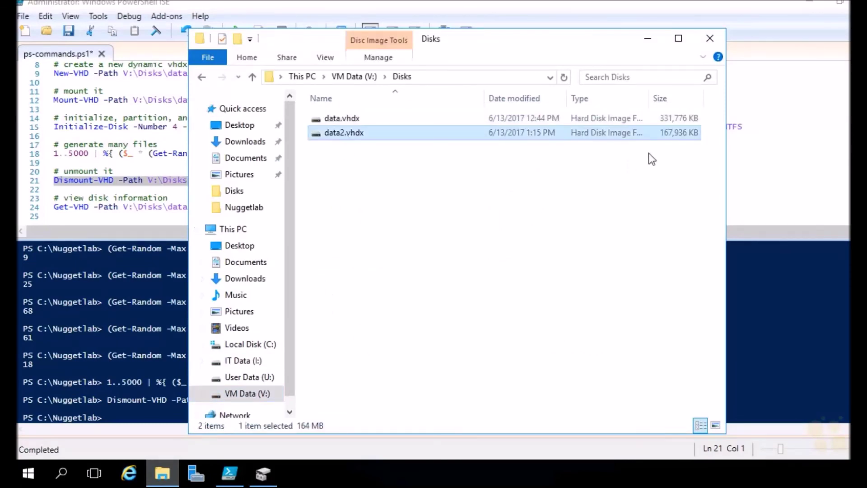
pyautogui.click(648, 40)
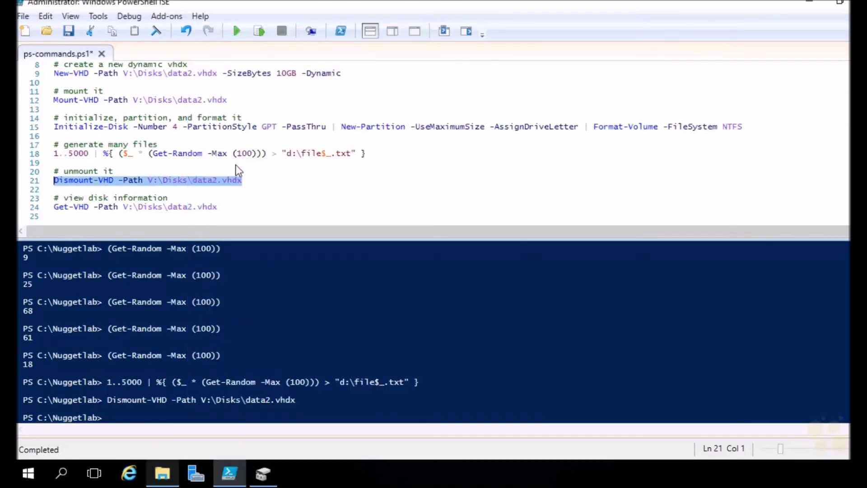
# Run Get-VHD -Path V:\Disks\data2.vhdx from line 24 and review the reported sizes.
pyautogui.click(217, 208)
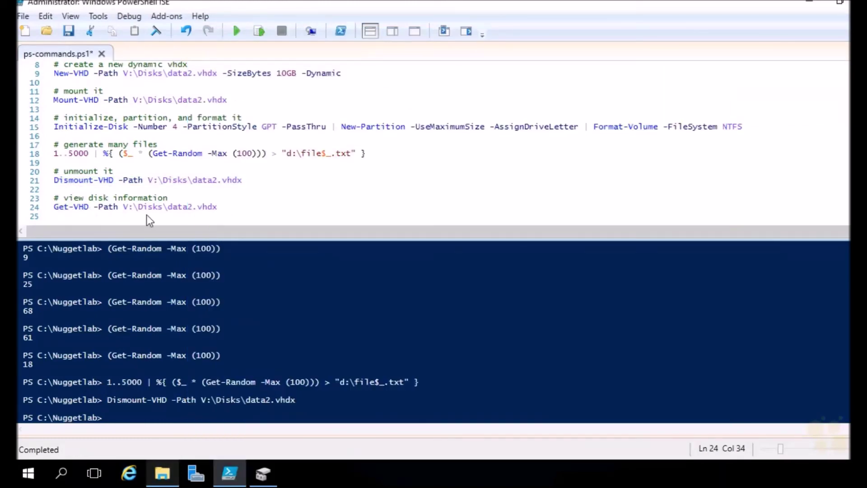
pyautogui.click(259, 31)
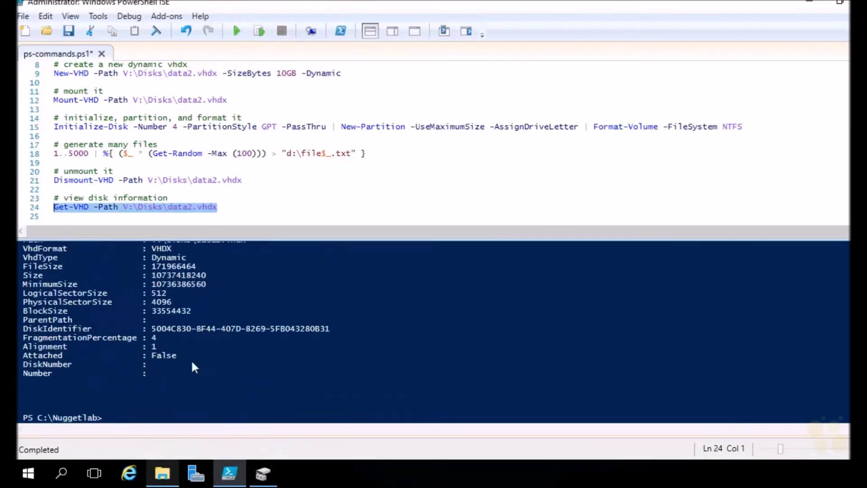
pyautogui.scroll(5, 66, 362)
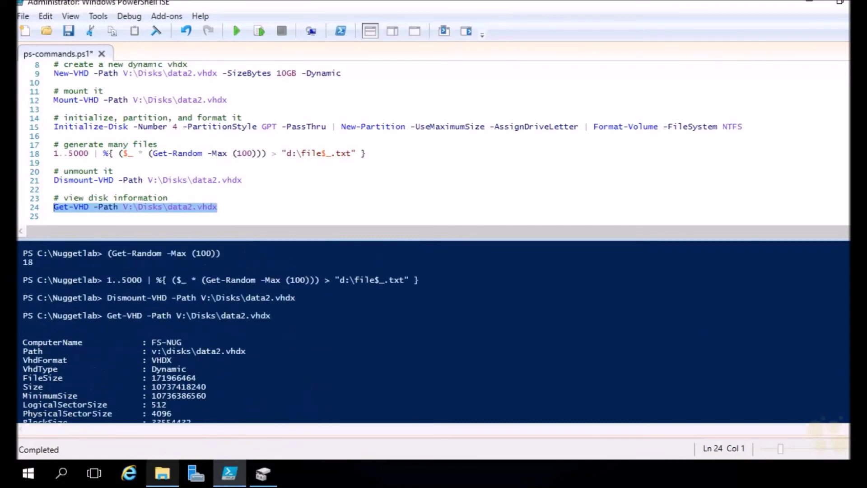
pyautogui.scroll(-3, 66, 361)
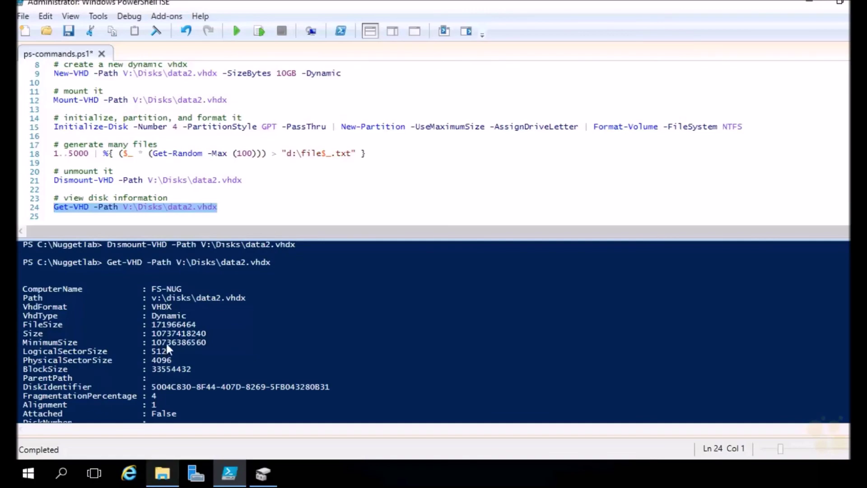
pyautogui.scroll(-1, 845, 393)
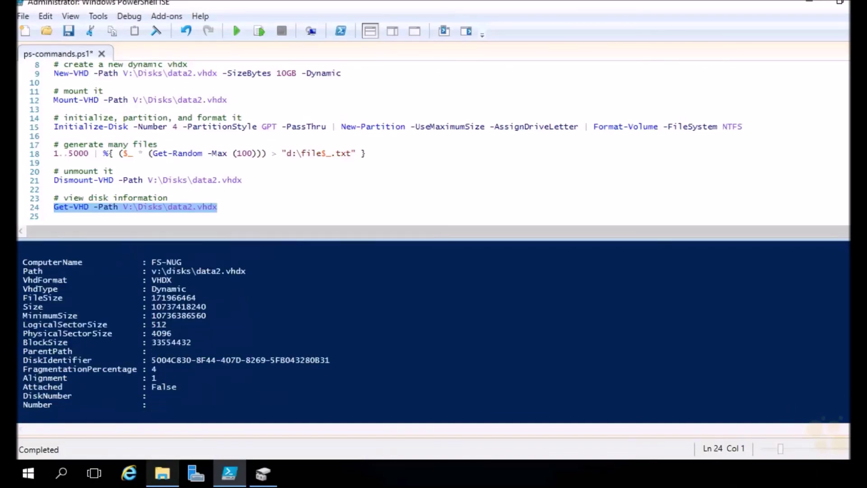